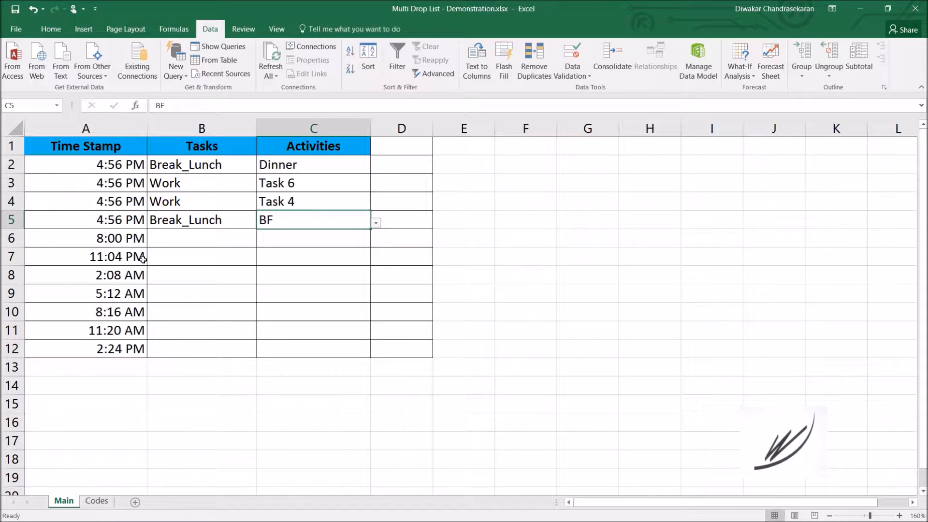
left_click(102, 170)
left_click_drag(105, 178, 112, 359)
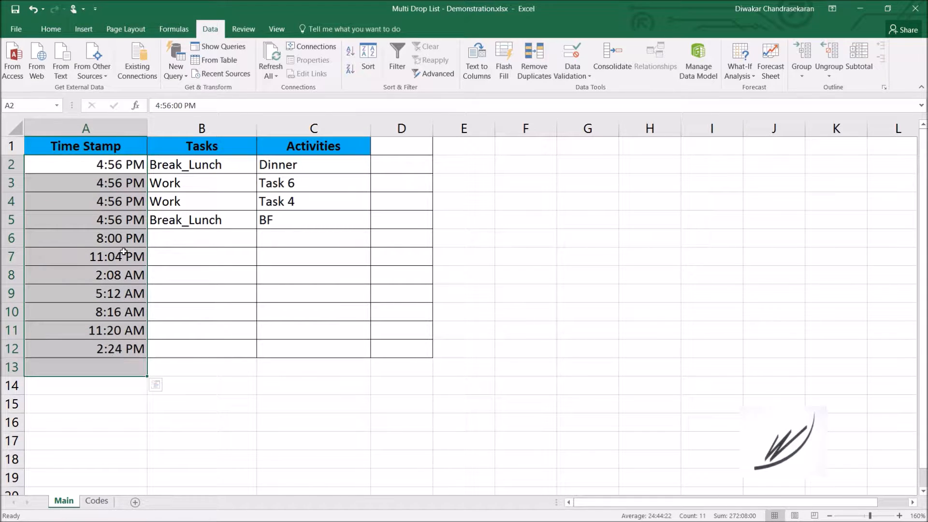
left_click(123, 244)
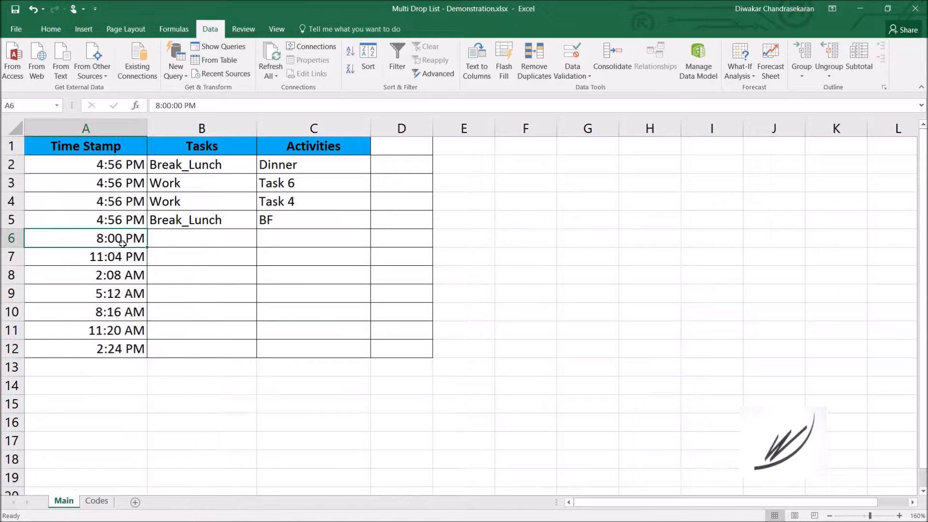
- Set the task in B6 to Work and its activity in C6 to Task 5 from the drop-down lists
left_click(172, 236)
left_click(261, 243)
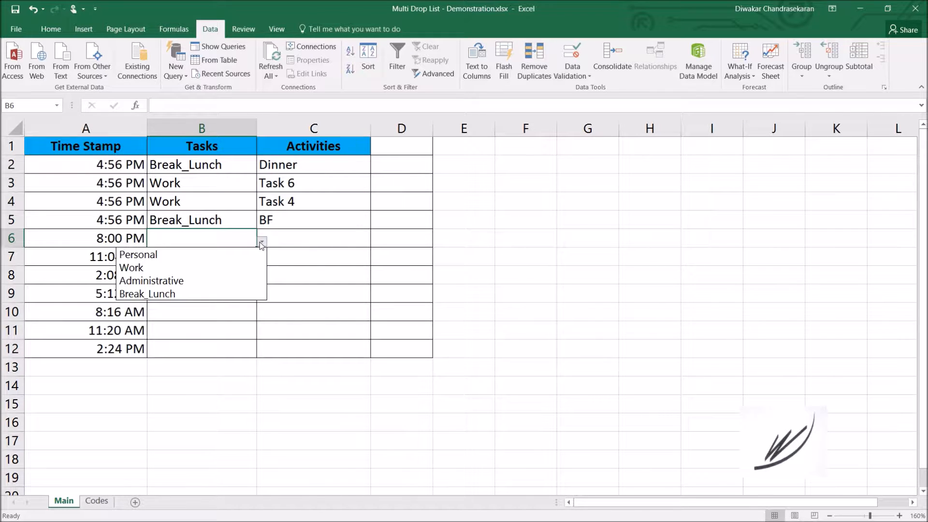
left_click(193, 268)
left_click(297, 240)
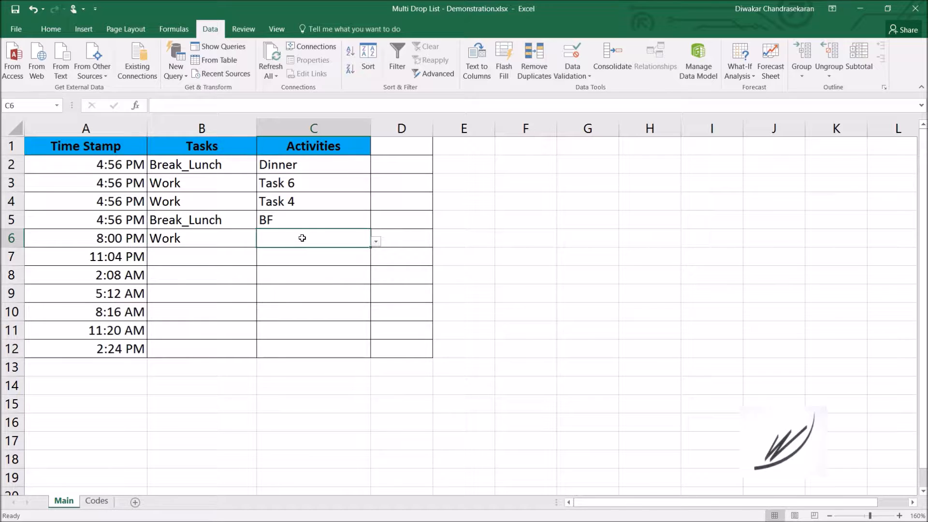
left_click(376, 241)
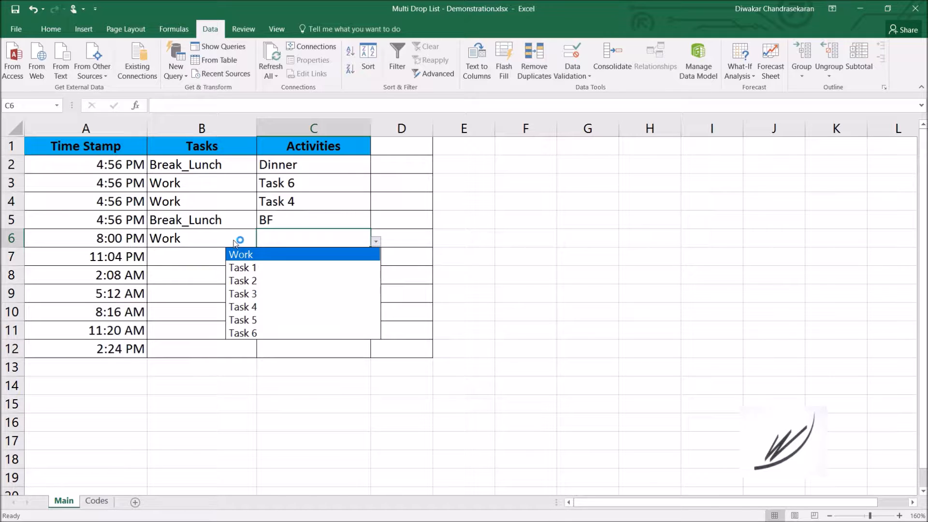
left_click(280, 231)
left_click(204, 237)
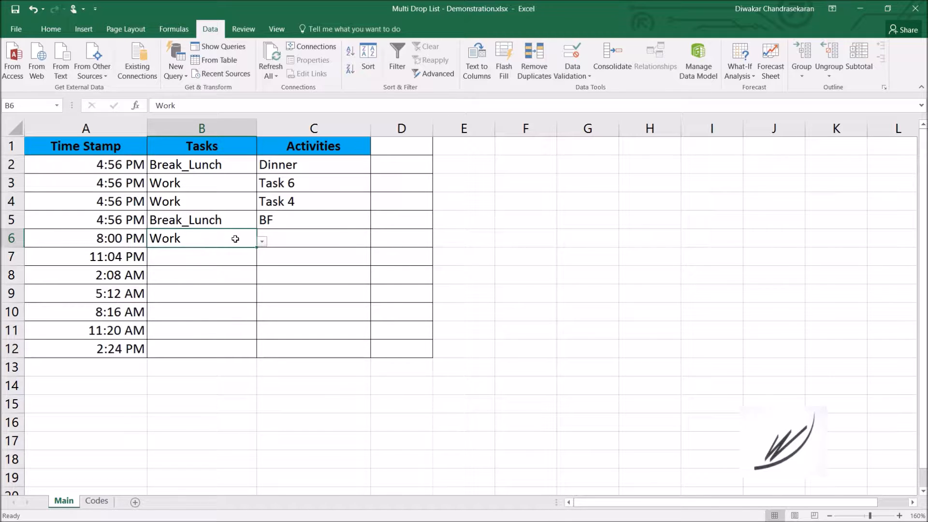
left_click(311, 232)
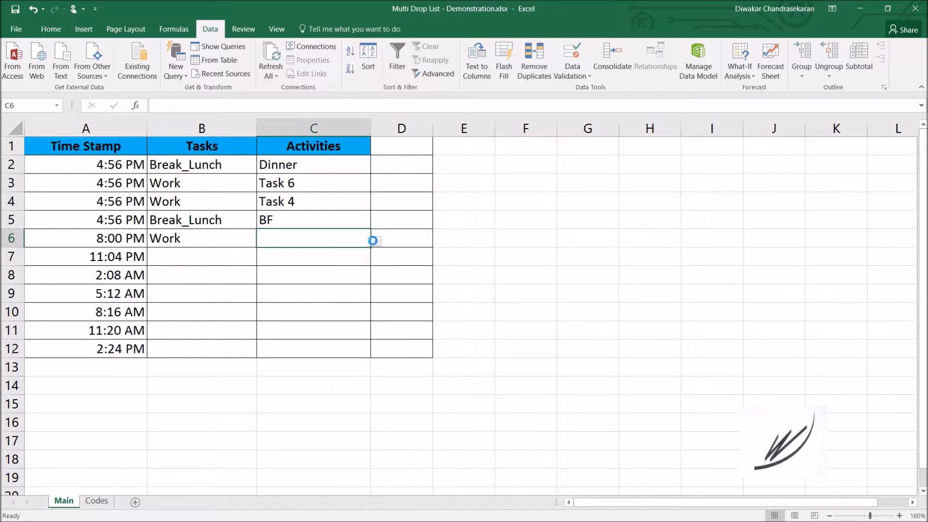
left_click(376, 241)
left_click(299, 327)
- Change the task in B6 to Administrative and the activity in C6 to Talk 1
left_click(250, 241)
left_click(261, 241)
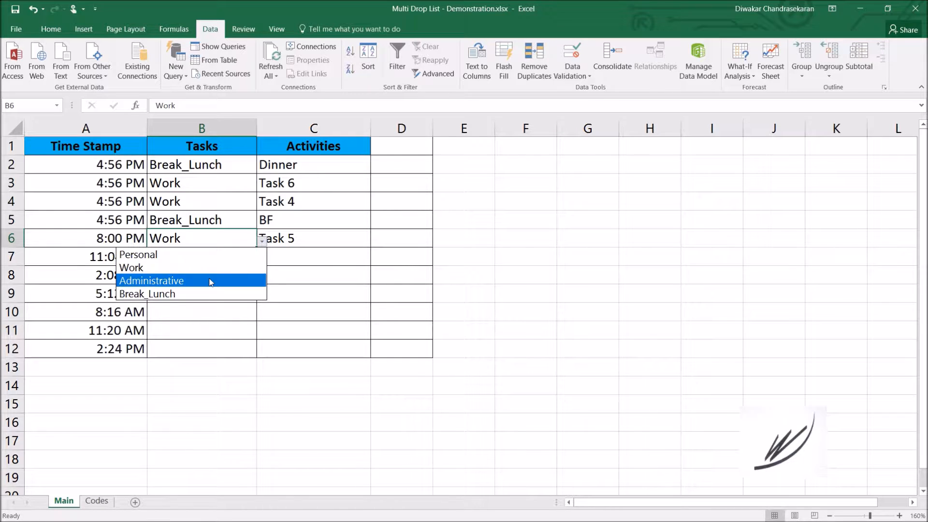
left_click(210, 280)
left_click(317, 237)
left_click(376, 242)
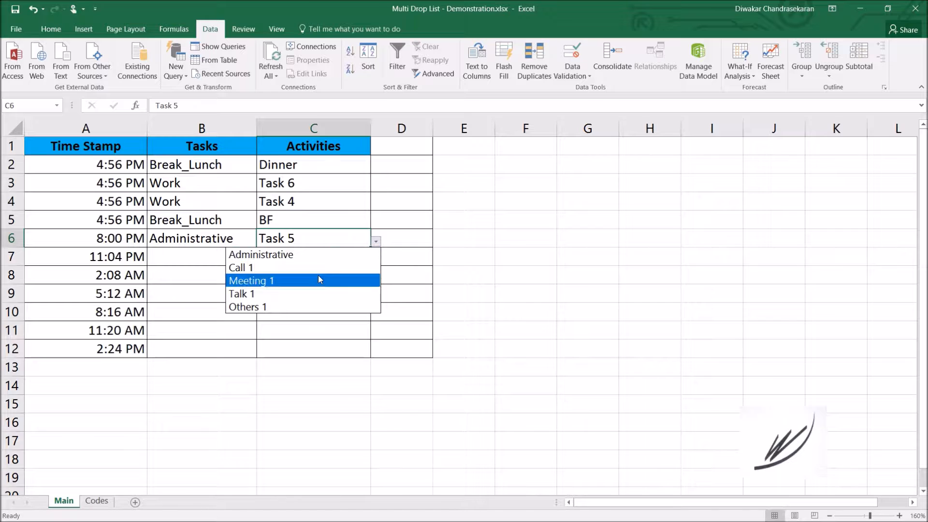
left_click(317, 292)
- Pick Work again as the task in B6 and open the list of activities for C6
left_click(209, 238)
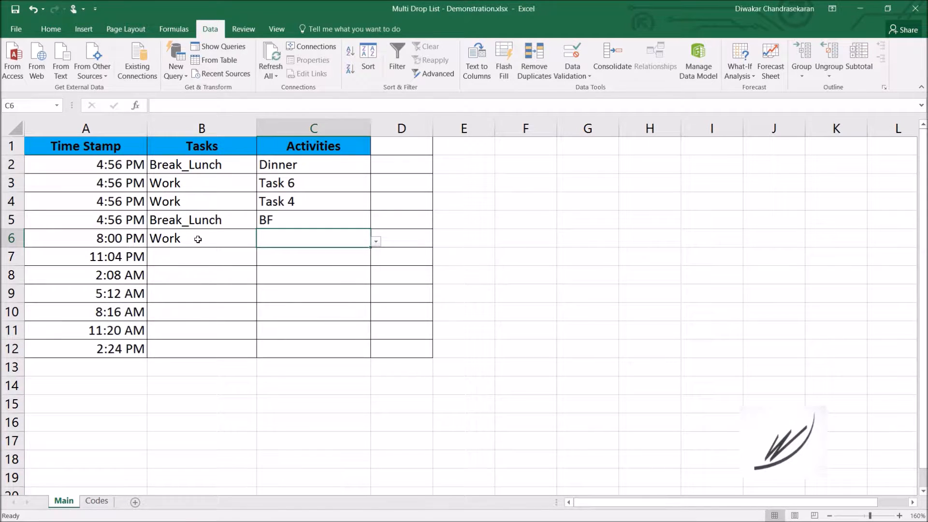
left_click(247, 238)
left_click(261, 242)
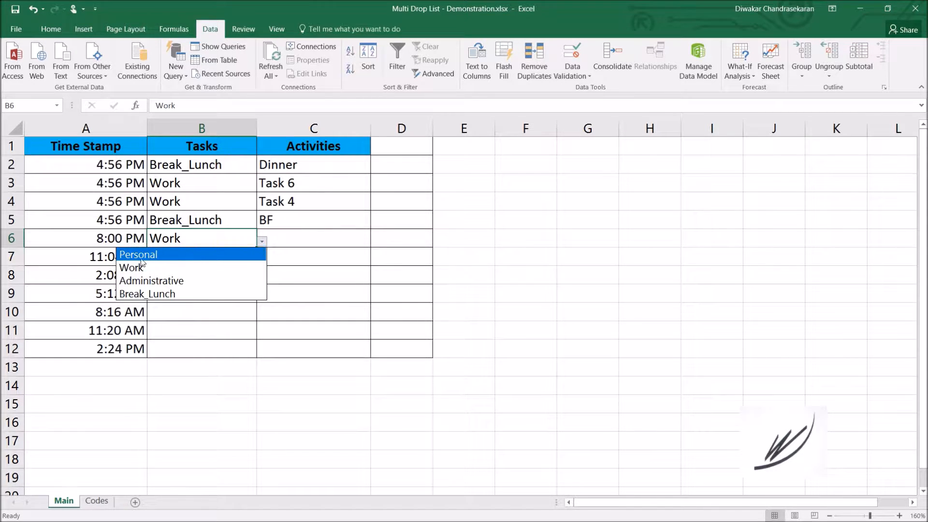
left_click(155, 270)
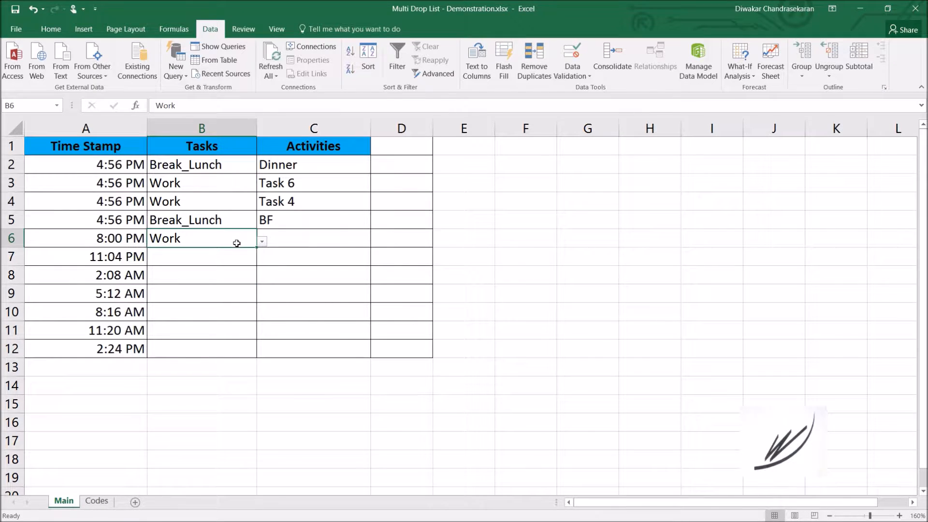
left_click(301, 237)
left_click(376, 242)
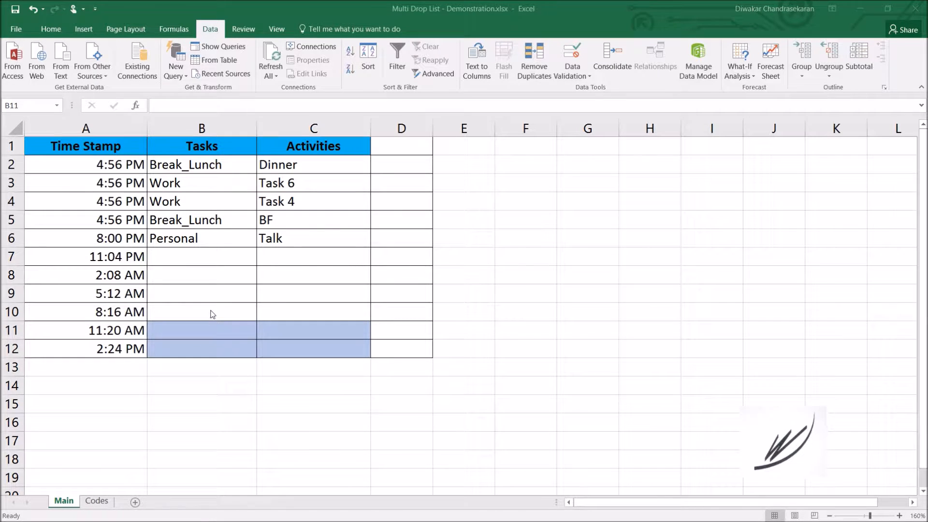
- Check the task choices offered in B10, go to C10, and select the shaded blank range B11:C12
left_click(244, 312)
left_click(262, 316)
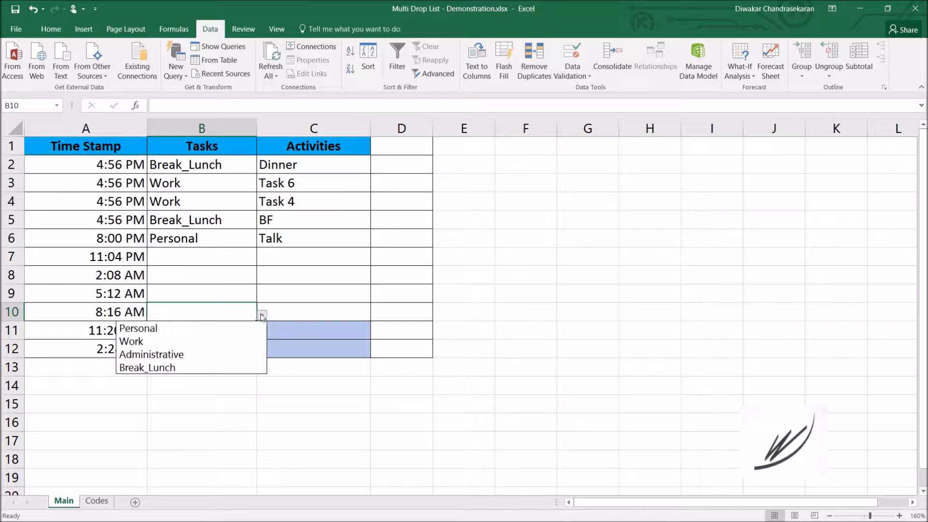
left_click(285, 315)
left_click(285, 318)
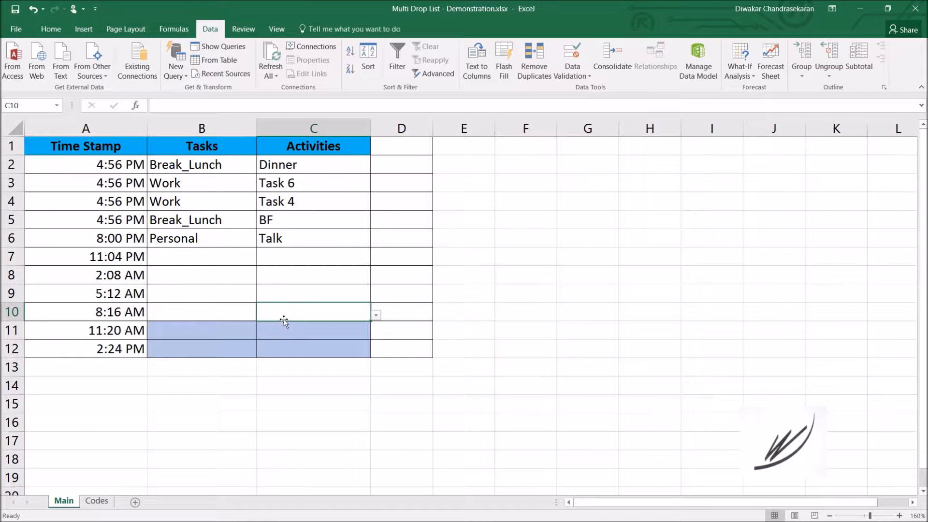
left_click_drag(185, 328, 288, 344)
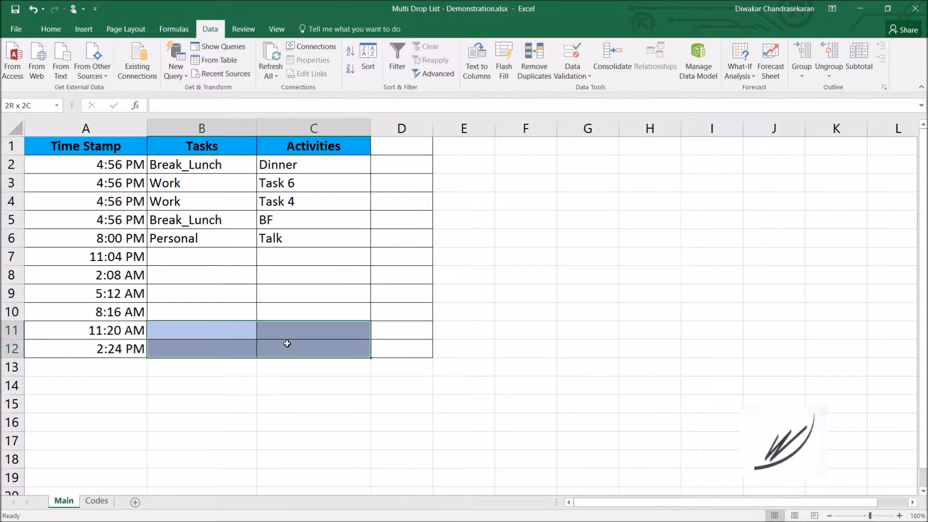
left_click_drag(287, 343, 287, 344)
- Apply list data validation to cell B11, using the task names in A2:A5 of the Codes sheet as the source
left_click(196, 337)
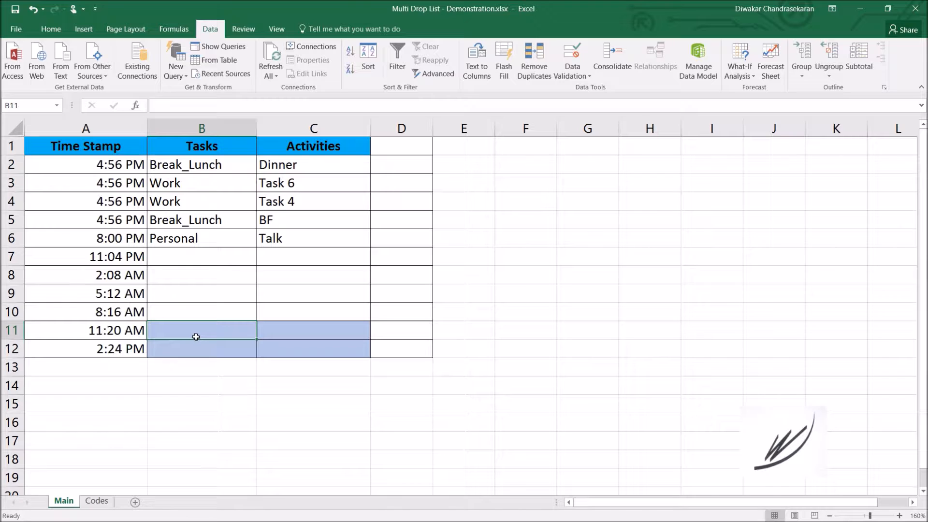
left_click(98, 501)
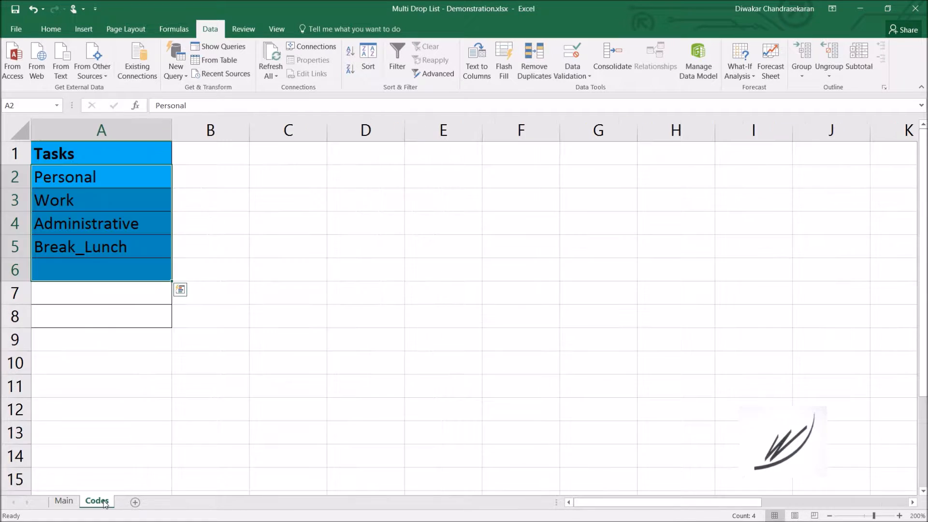
left_click_drag(91, 154, 93, 242)
left_click(64, 501)
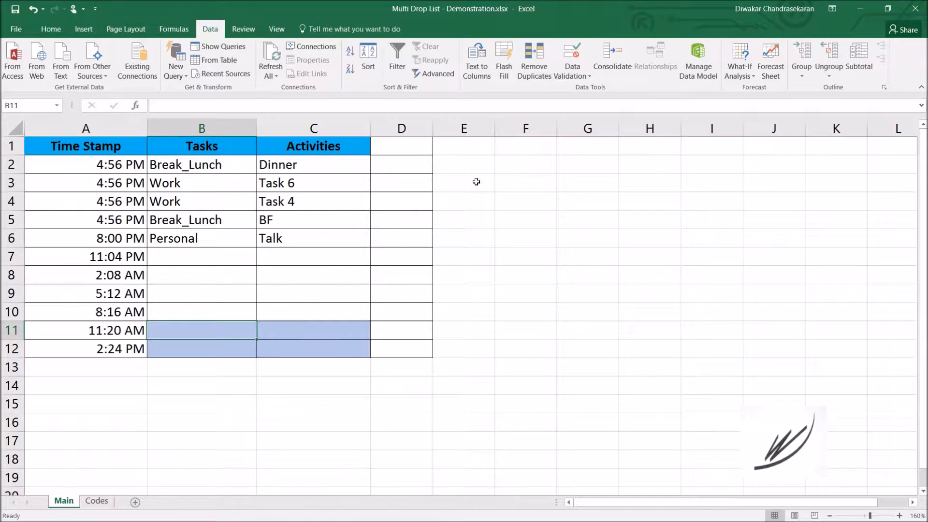
left_click(569, 79)
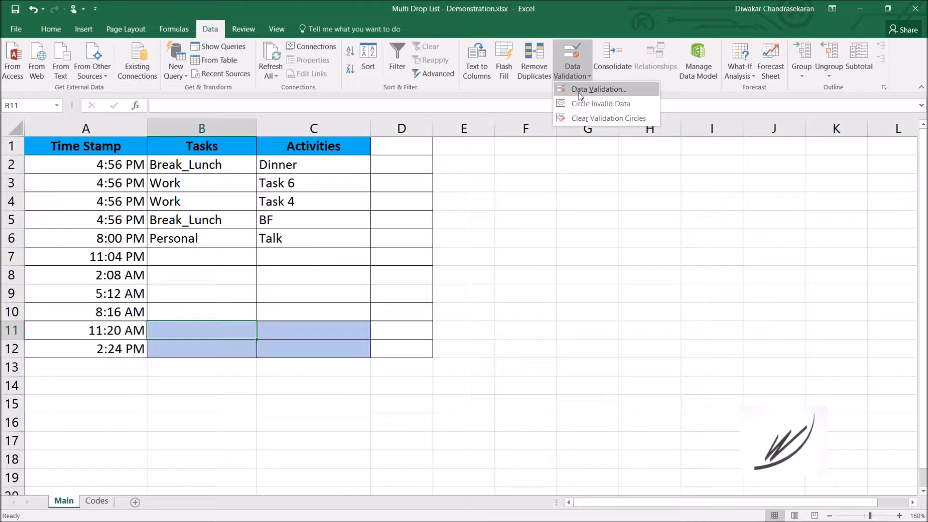
left_click(578, 92)
left_click(388, 152)
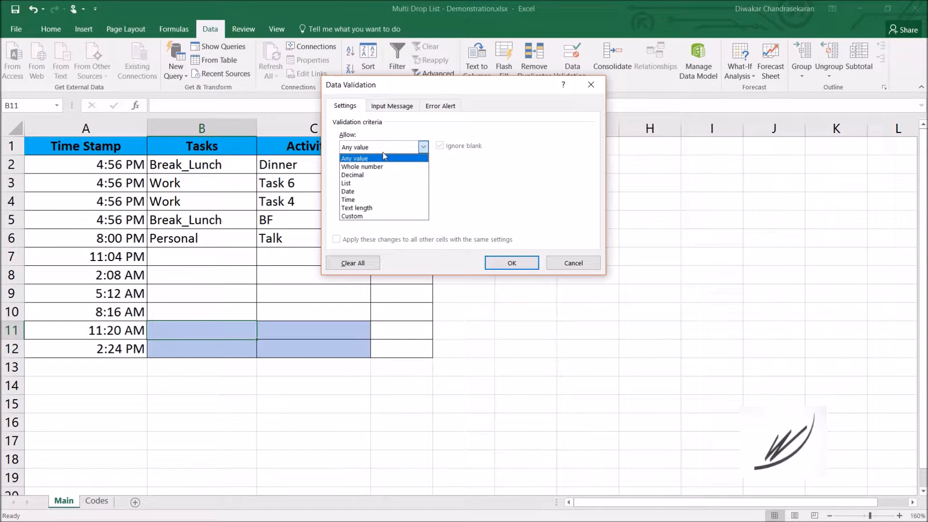
left_click(367, 182)
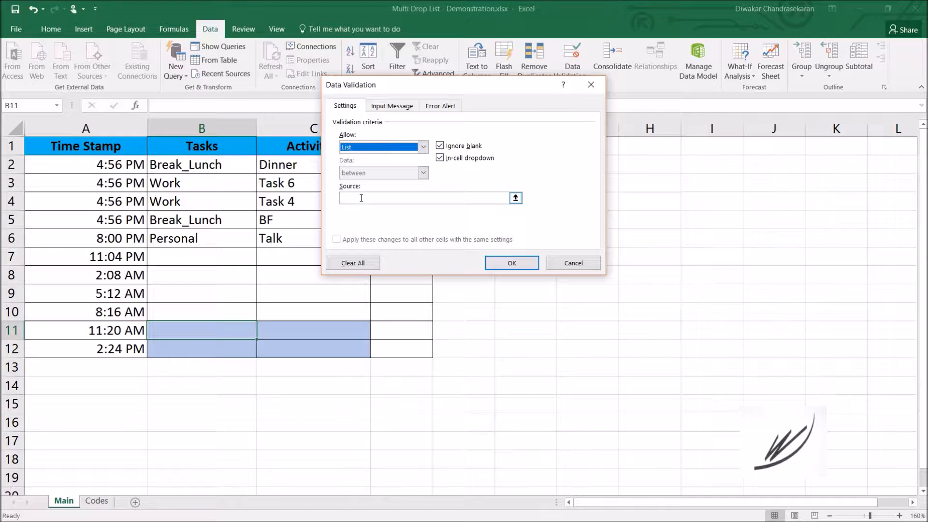
left_click(362, 197)
left_click(98, 504)
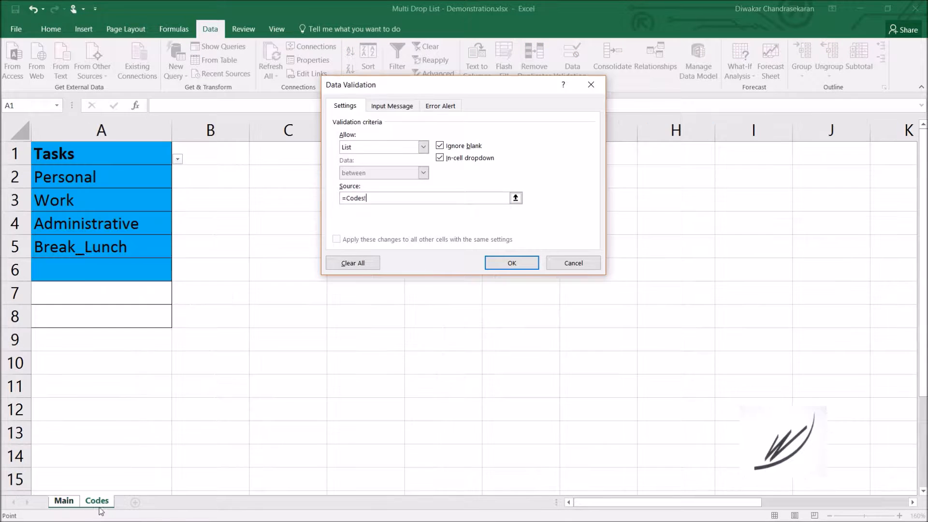
left_click_drag(83, 189, 81, 255)
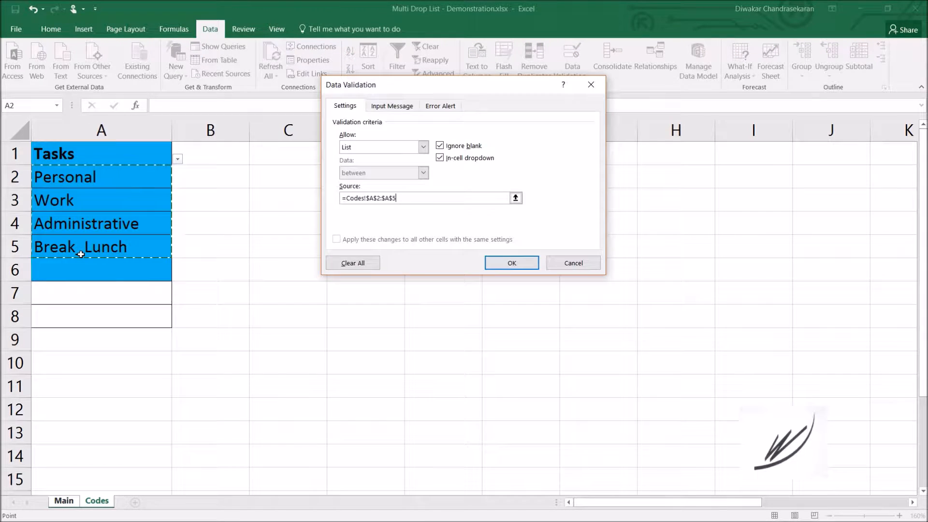
left_click(512, 263)
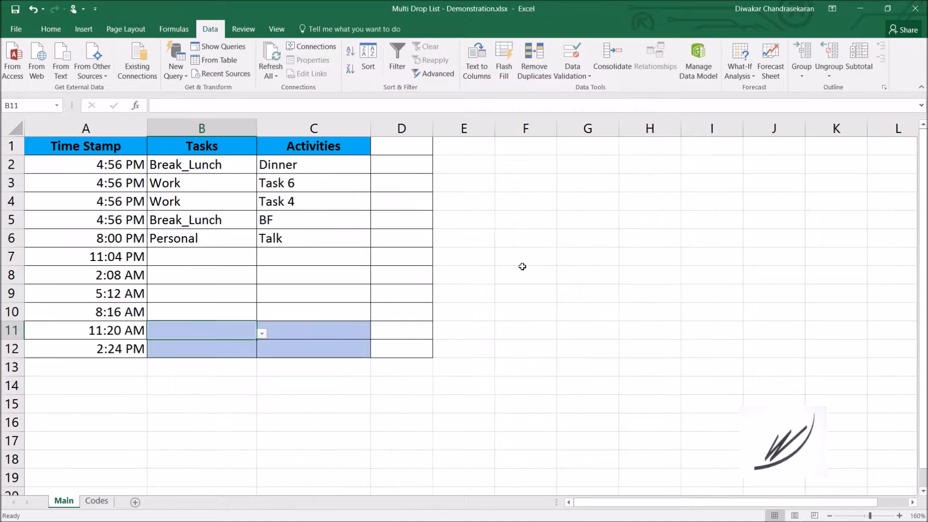
- Test the new drop-down in B11 by choosing Work as the task
left_click(261, 334)
left_click(261, 334)
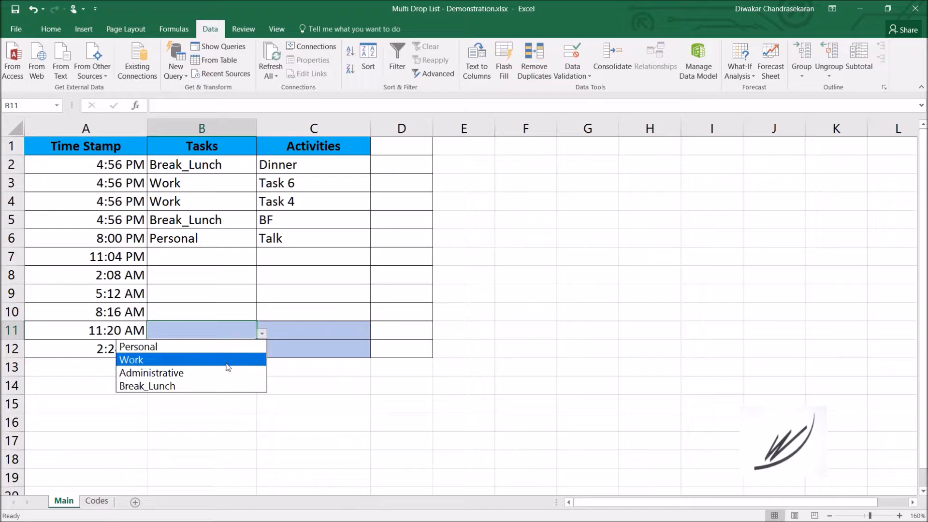
left_click(228, 366)
key("Tab")
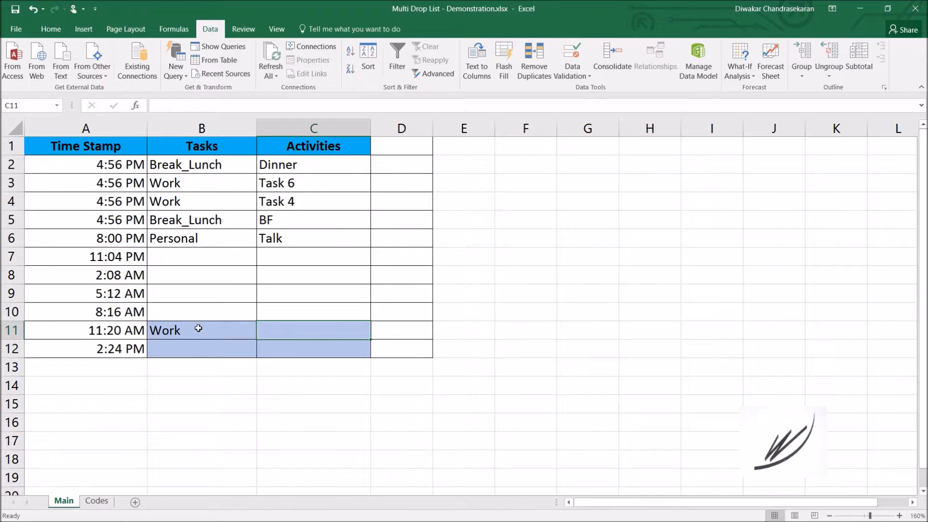
- Change the task in B11 to Personal and move on to the activity cell C11
key("shift+Tab")
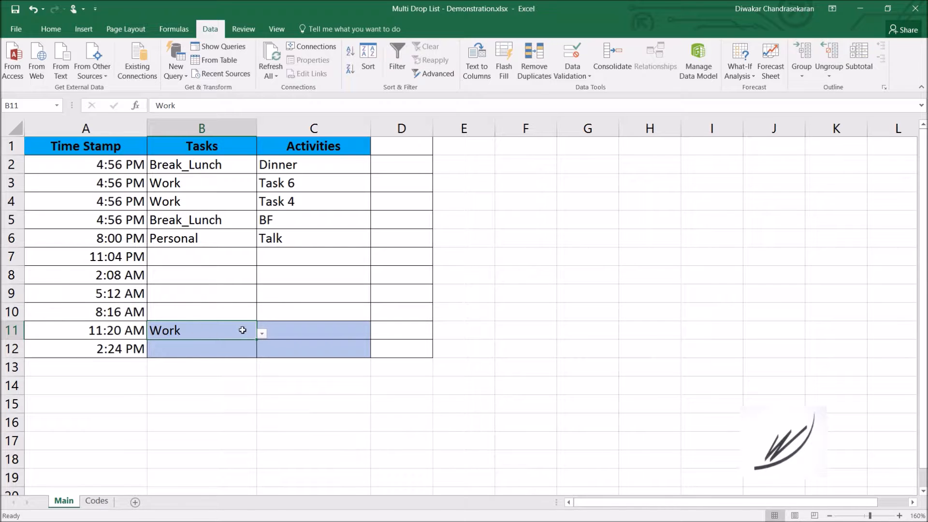
left_click(261, 337)
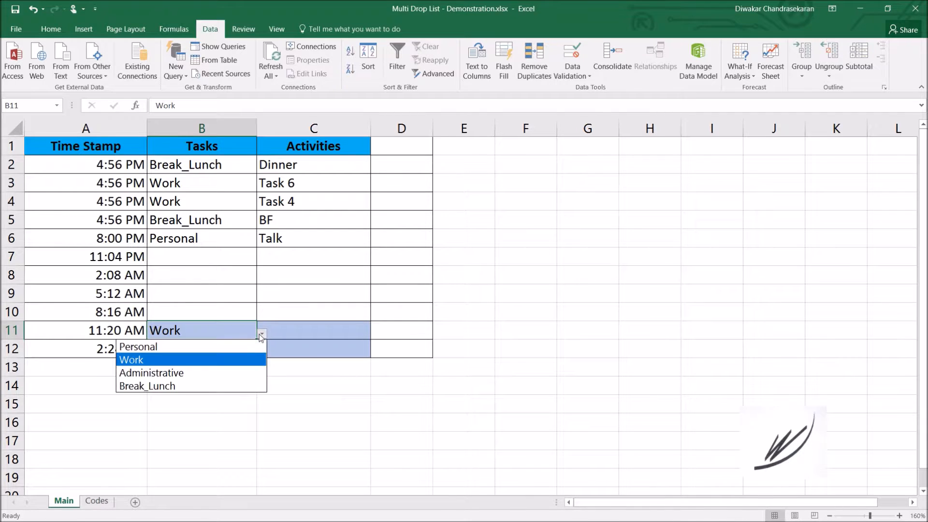
left_click(221, 348)
key("Tab")
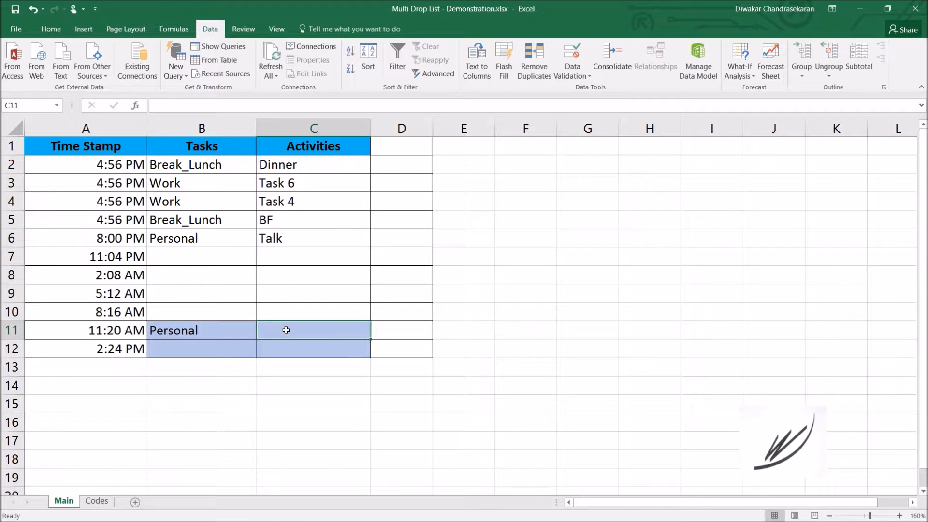
- Examine the task names in column A of the Codes sheet and the activity lists beside them, especially under Personal and Work
left_click(97, 502)
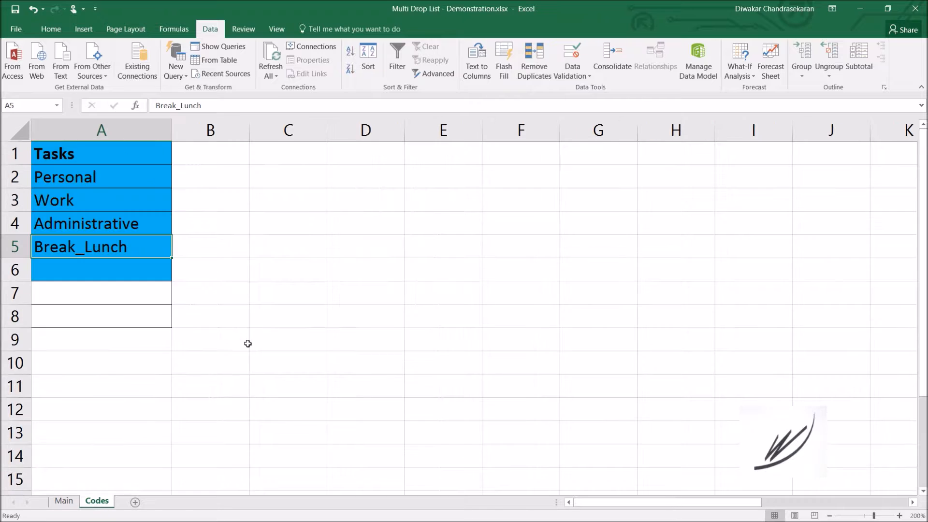
left_click_drag(195, 159, 535, 312)
left_click(73, 175)
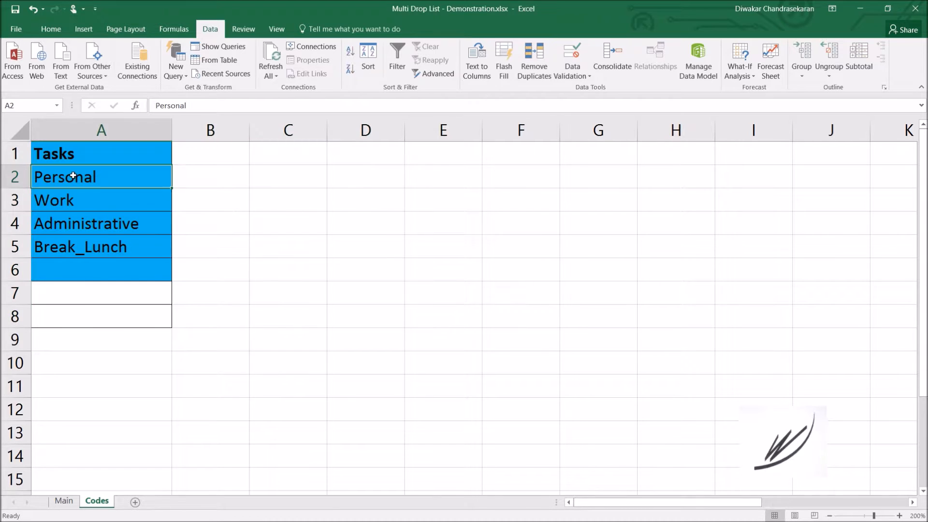
left_click(61, 207)
left_click(64, 231)
left_click(62, 256)
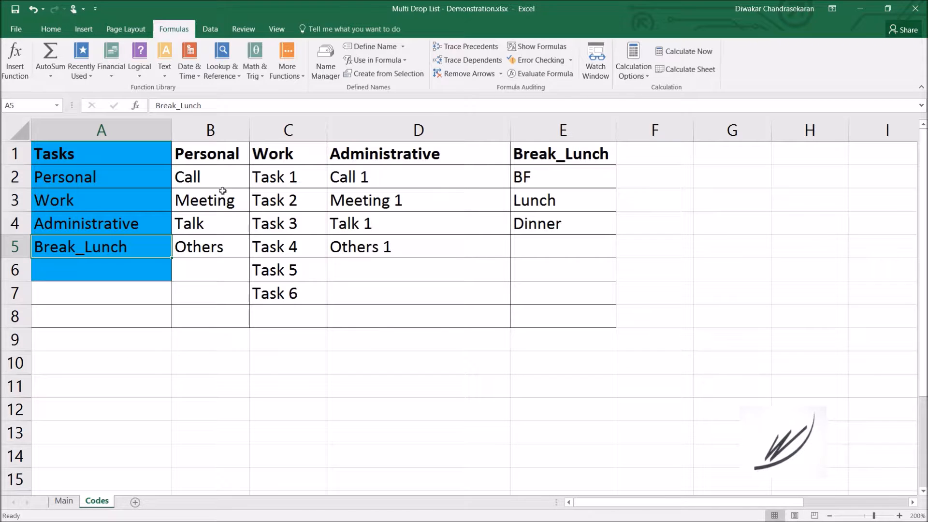
left_click_drag(213, 178, 213, 249)
left_click_drag(311, 177, 306, 283)
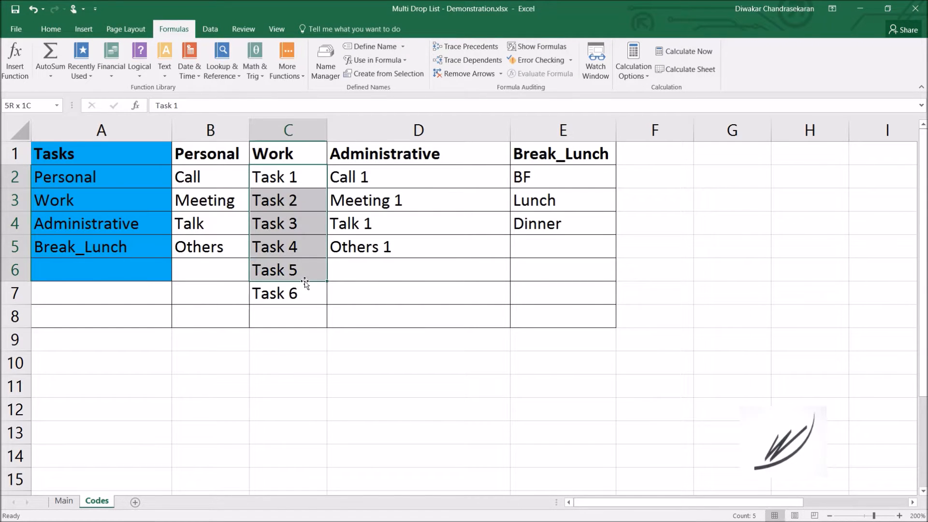
left_click(84, 178)
left_click(73, 199)
left_click(84, 220)
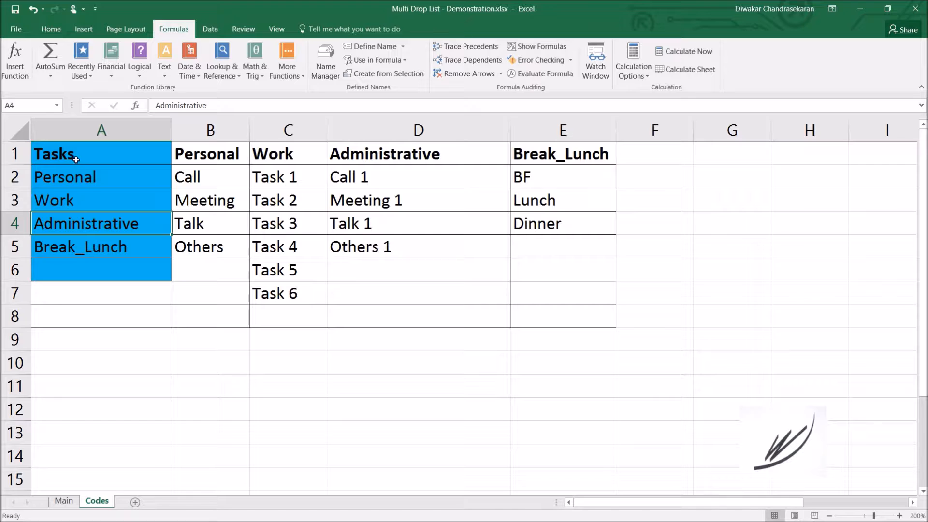
- Review the activity entries belonging to Personal, Work and Administrative on the Codes sheet
left_click(73, 178)
left_click_drag(219, 179, 228, 248)
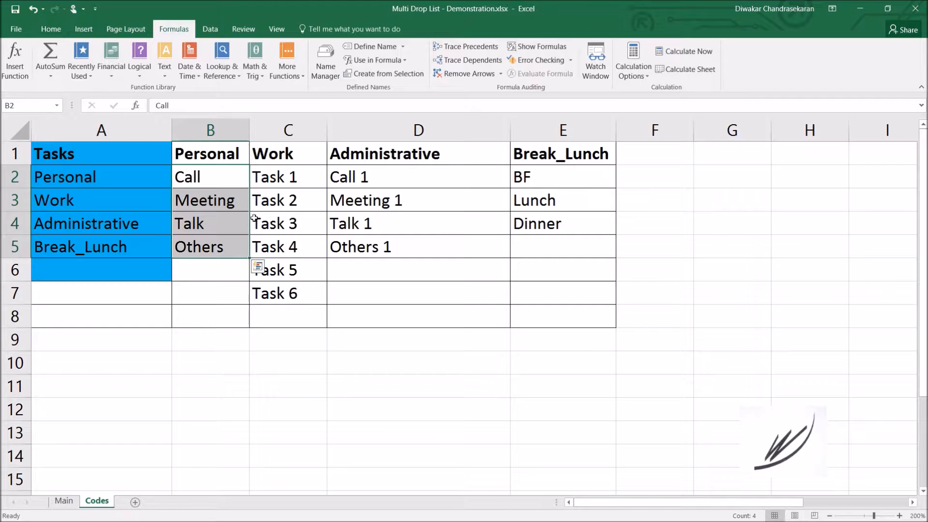
left_click_drag(275, 180, 290, 293)
left_click_drag(358, 176, 370, 250)
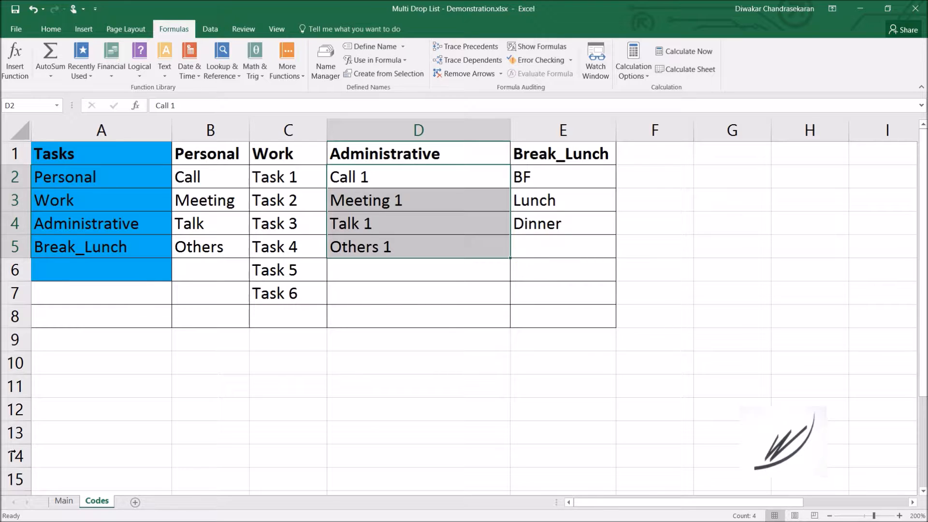
- Set the task in B11 of the Main sheet to Administrative and move on to activity cell C11
left_click(71, 502)
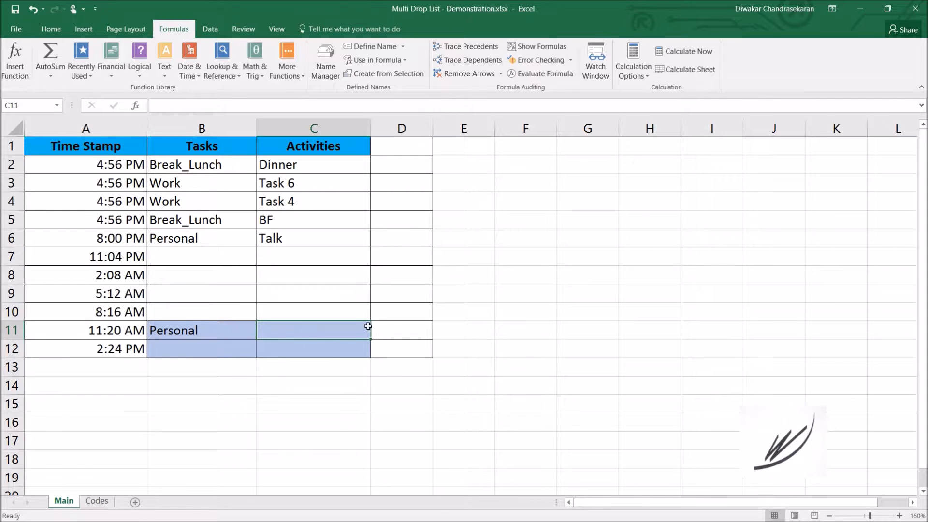
key("shift+Tab")
left_click(262, 334)
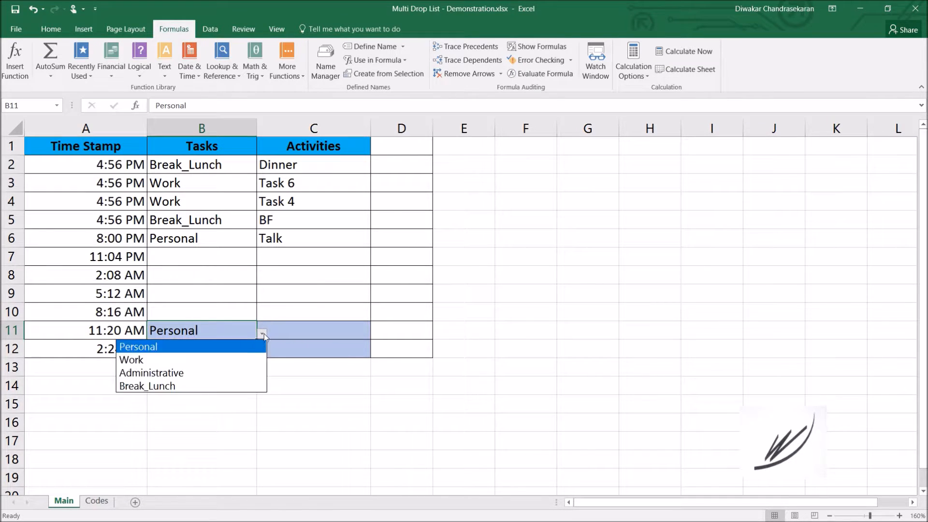
left_click(202, 374)
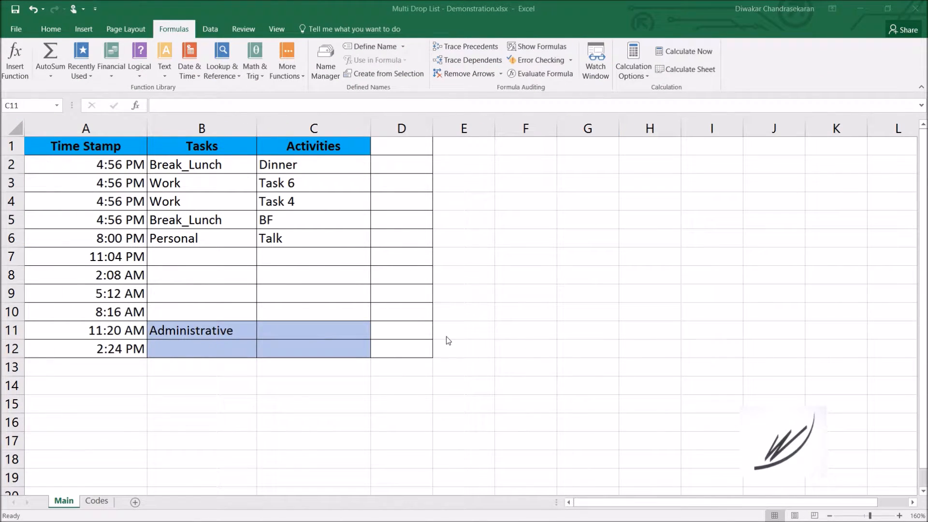
key("Tab")
key("shift+Tab")
key("Tab")
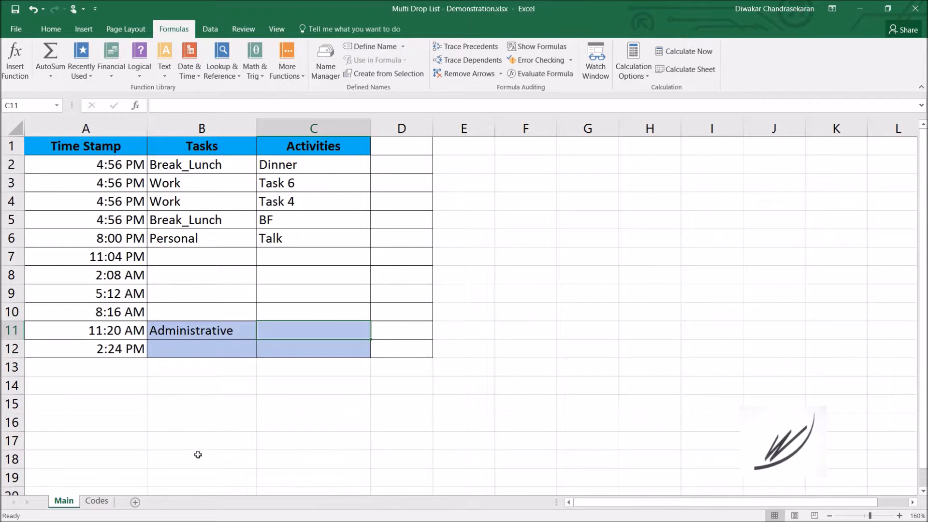
- Name the range B1:B5 on the Codes sheet Personal, matching the task name in A2
left_click(97, 502)
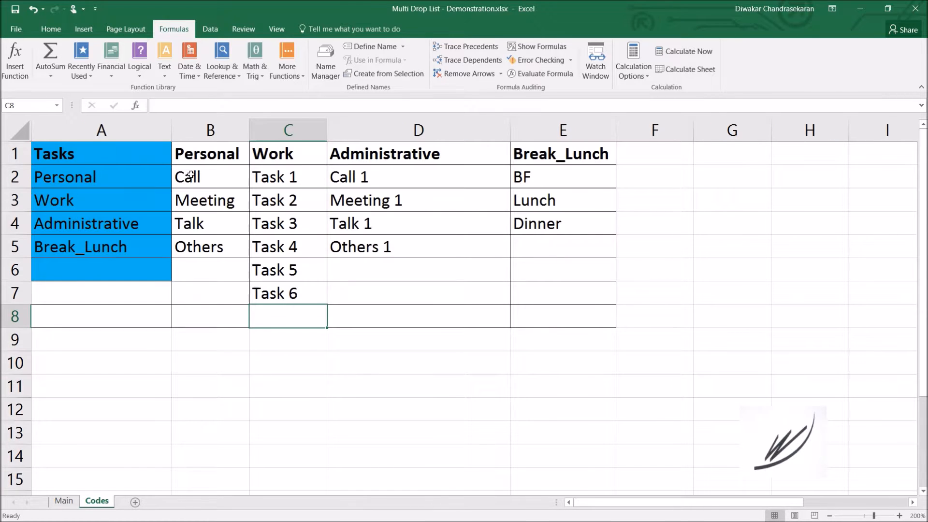
left_click_drag(193, 158, 193, 244)
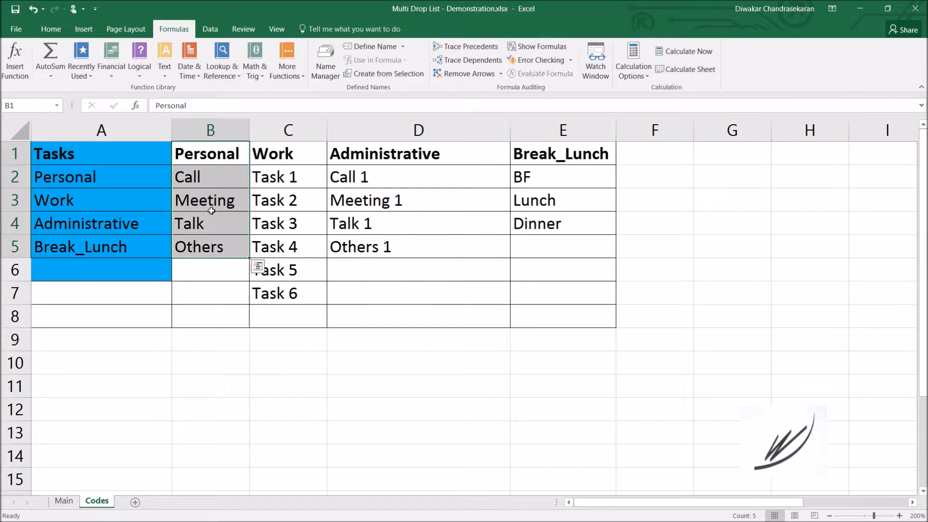
left_click(120, 175)
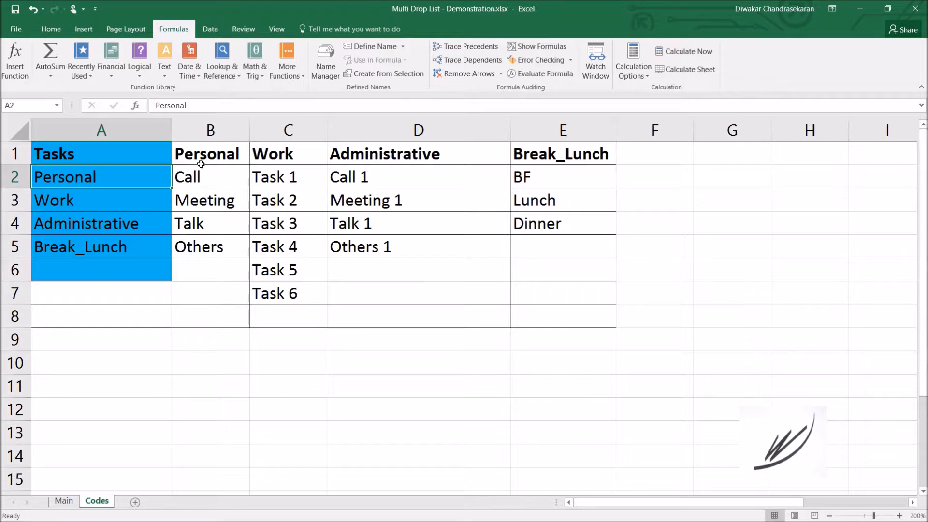
left_click_drag(205, 155, 198, 242)
left_click(26, 107)
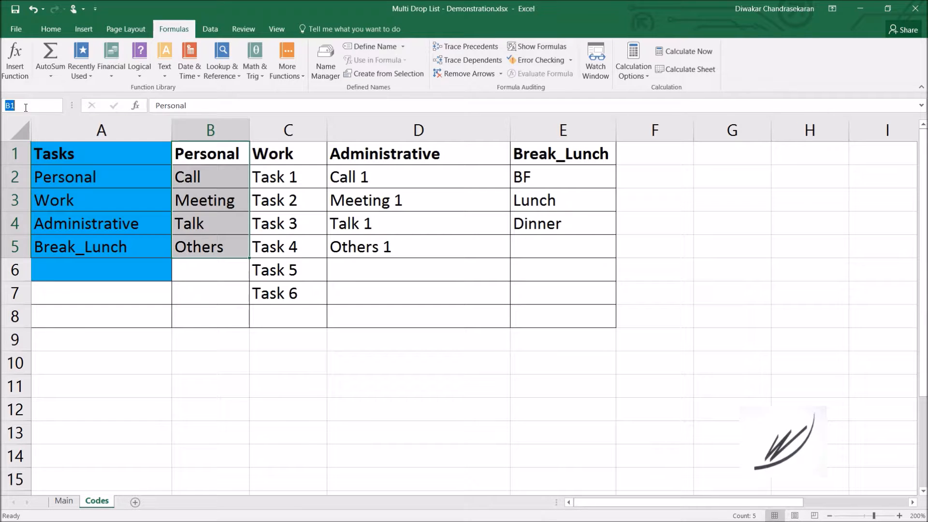
type("Personal")
key("Return")
- Define the name Work for the range C1:C7 on the Codes sheet using the Name Manager
left_click(78, 190)
left_click(80, 182)
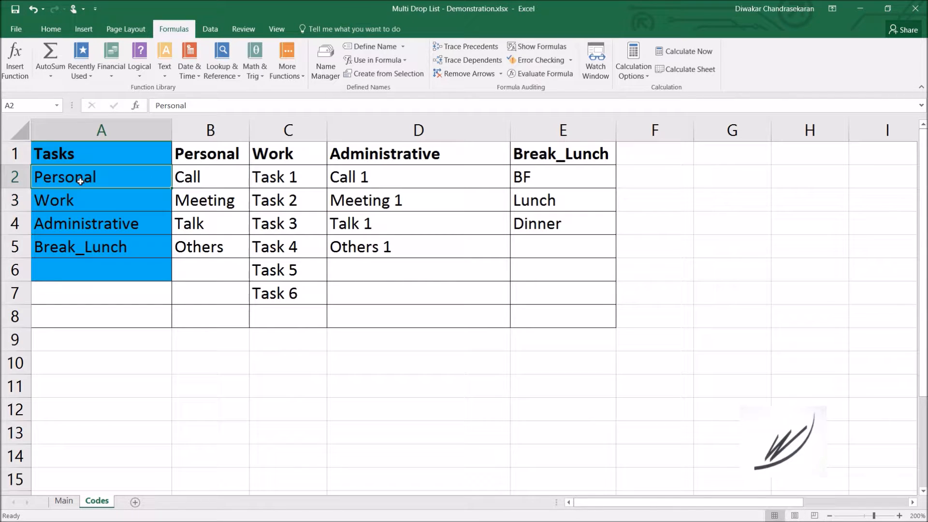
left_click_drag(276, 154, 278, 297)
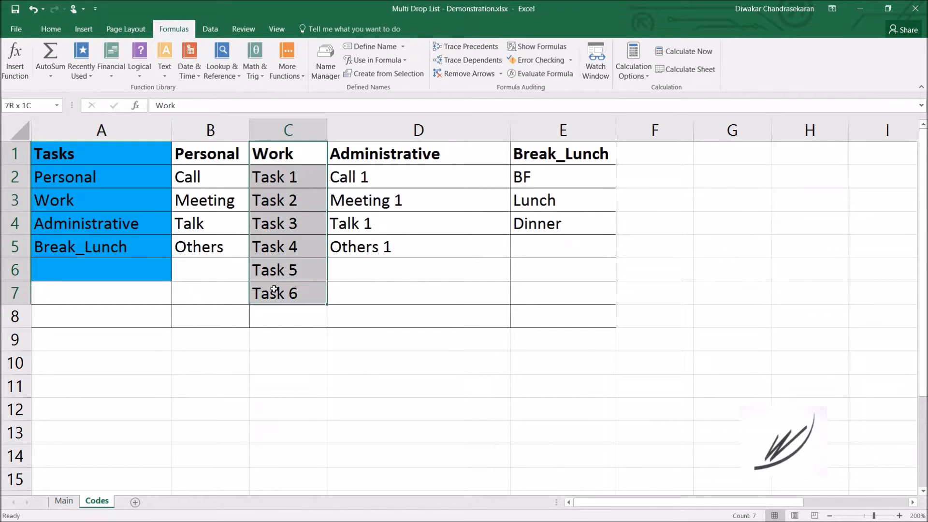
left_click(325, 73)
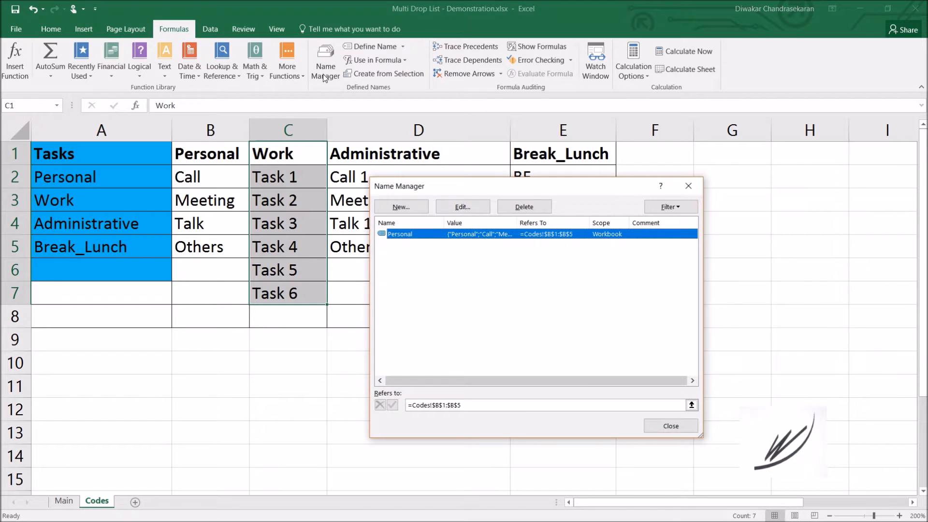
left_click(400, 208)
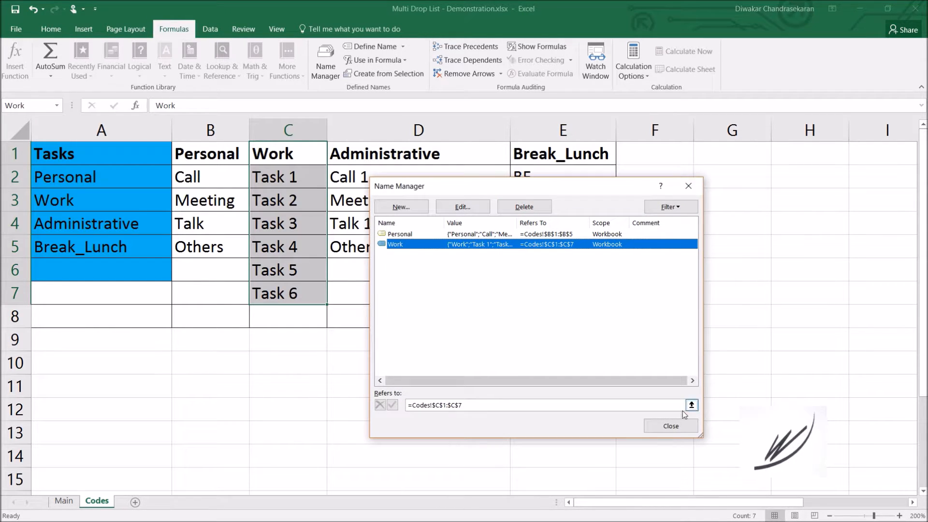
left_click(670, 425)
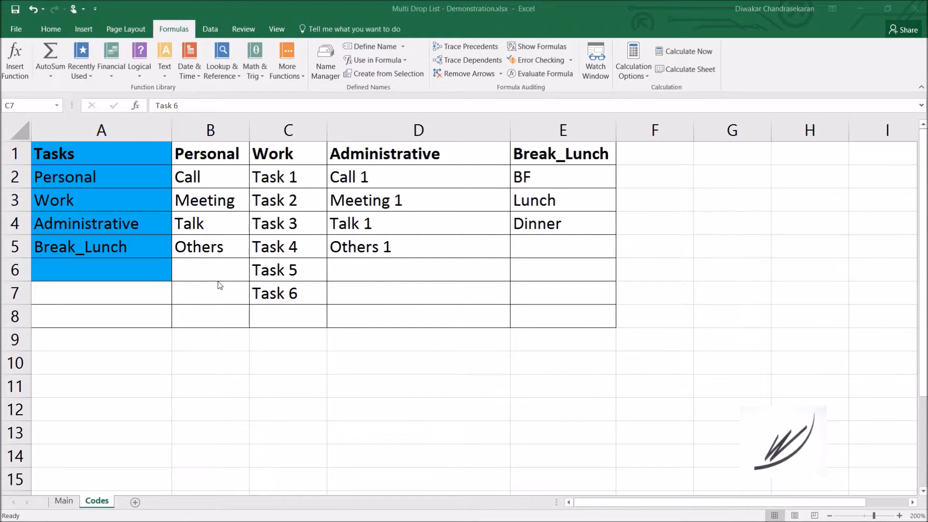
- Select the Work range C1:C7 and review the defined names and their ranges in the Name Manager
left_click_drag(216, 246, 271, 295)
left_click(332, 69)
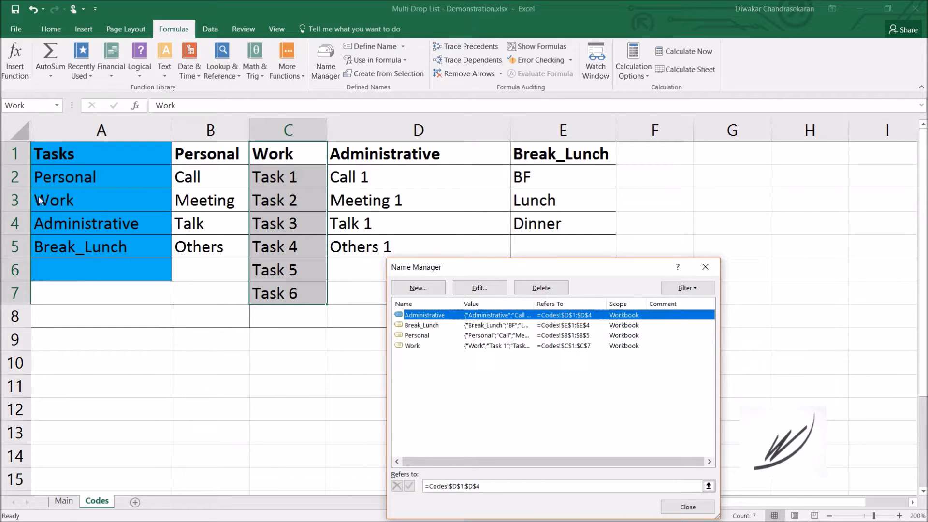
left_click(688, 506)
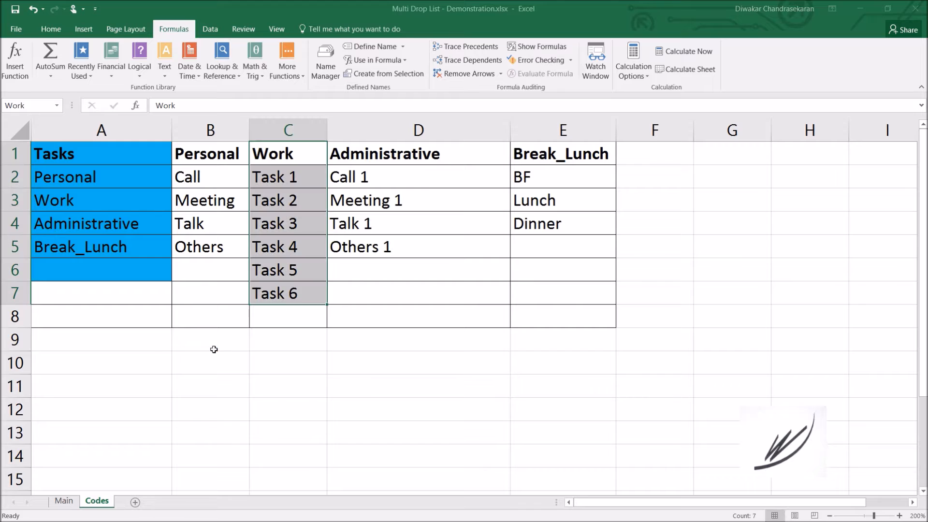
- Apply list data validation to C11 on the Main sheet, using an INDIRECT formula that references B11 as the source
left_click(67, 507)
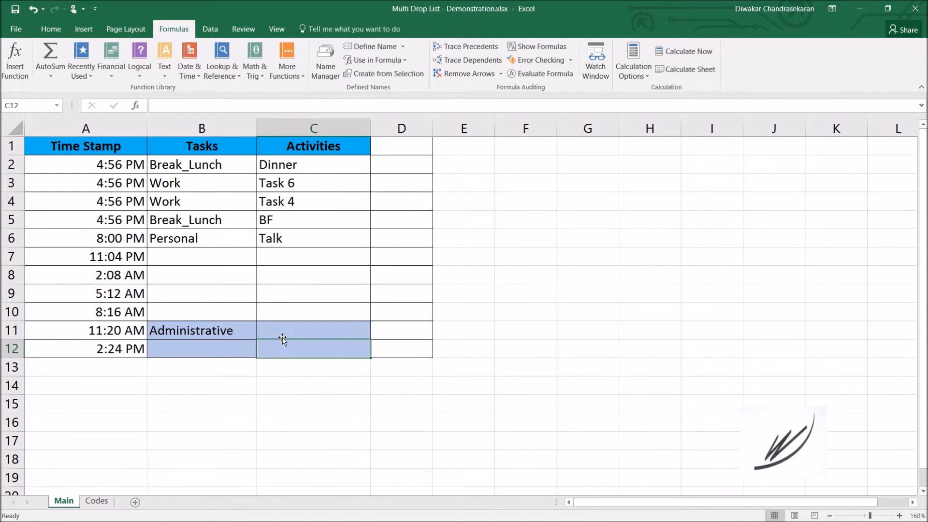
key("shift+Return")
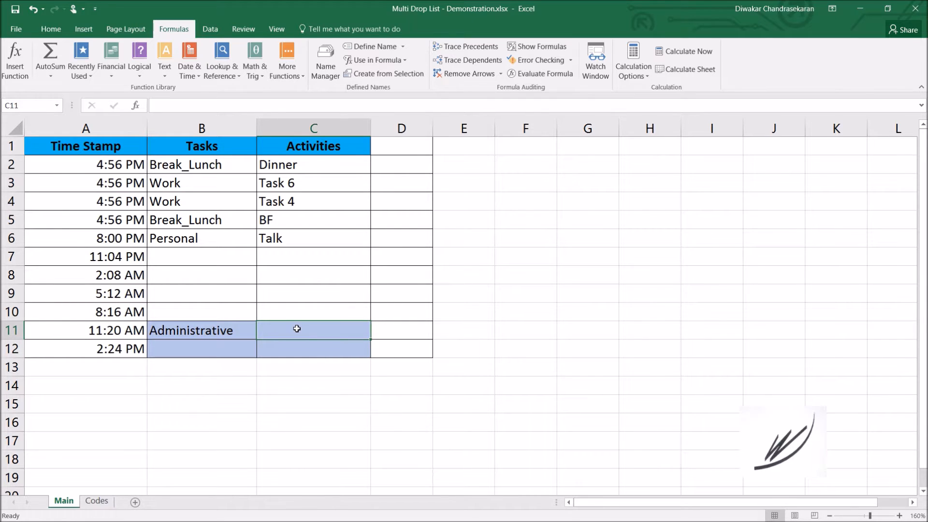
left_click(210, 30)
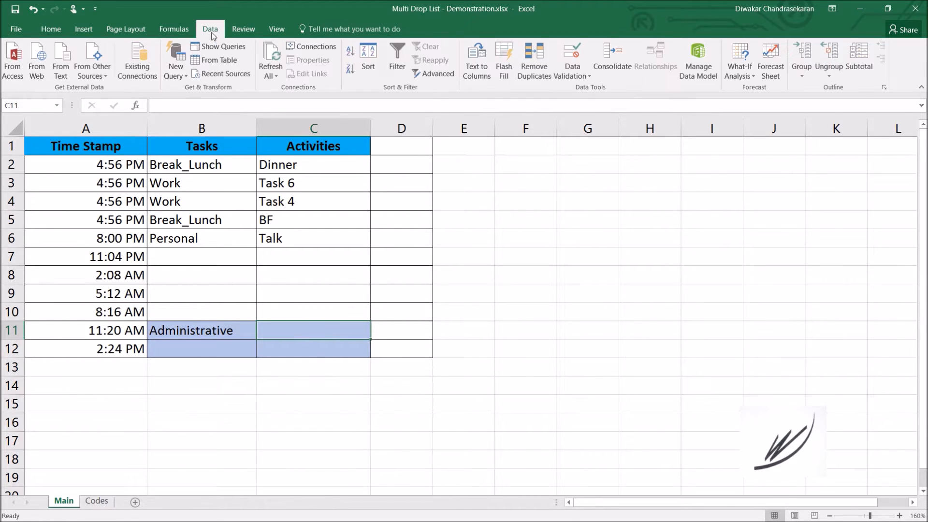
left_click(576, 76)
left_click(576, 89)
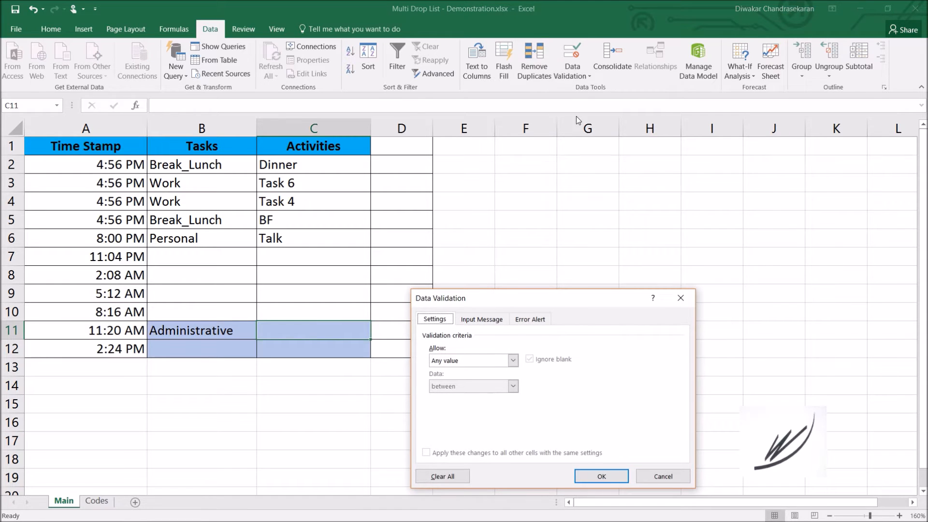
left_click(467, 361)
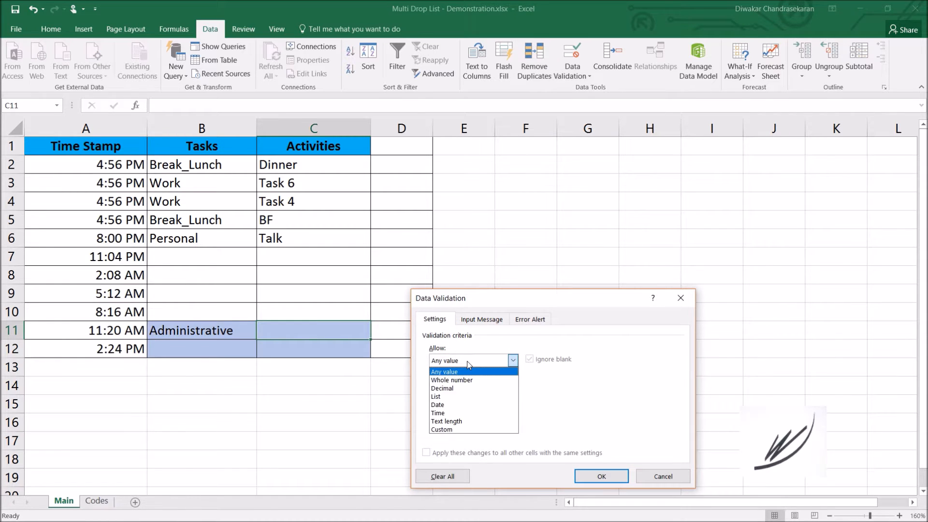
left_click(454, 397)
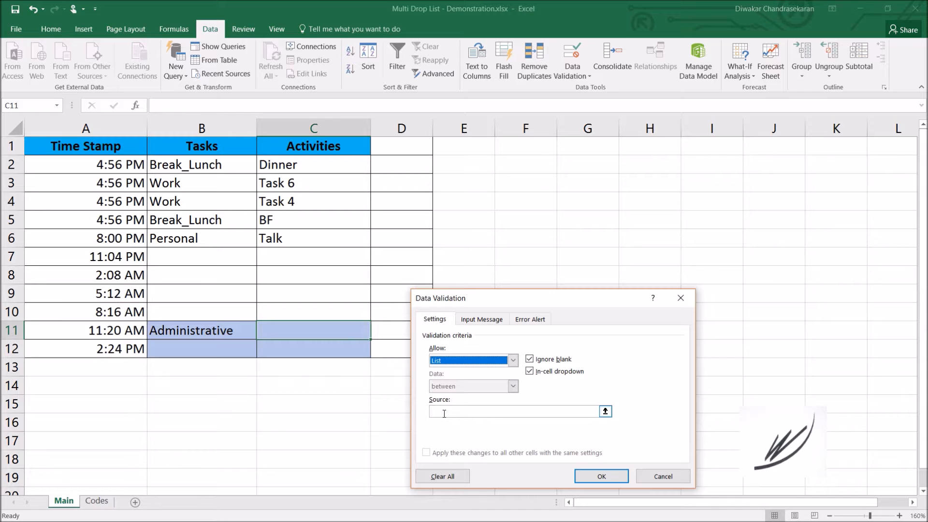
left_click(444, 414)
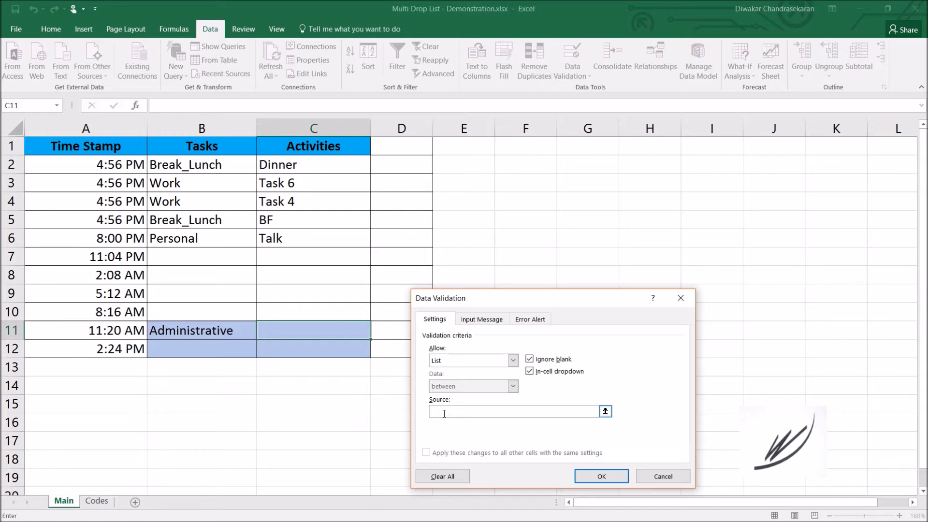
type("=indirect(")
left_click(240, 331)
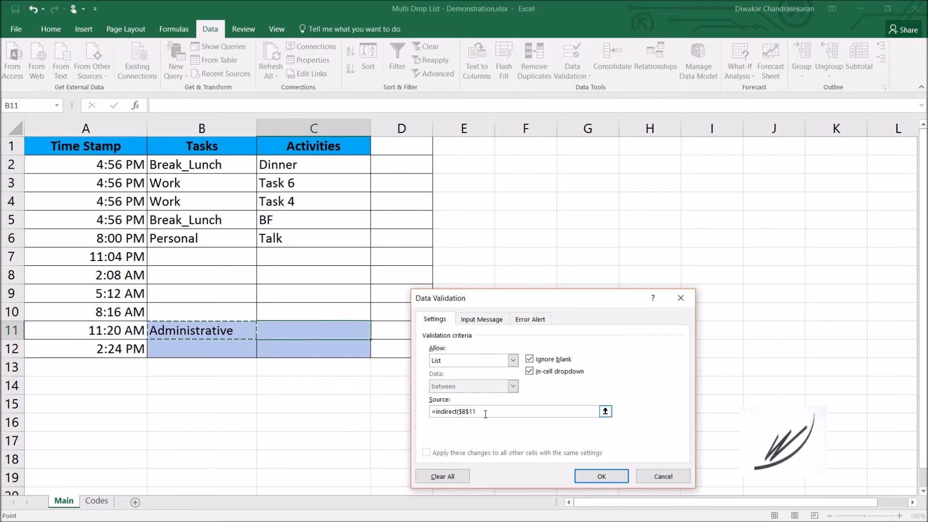
left_click(469, 412)
key("Return")
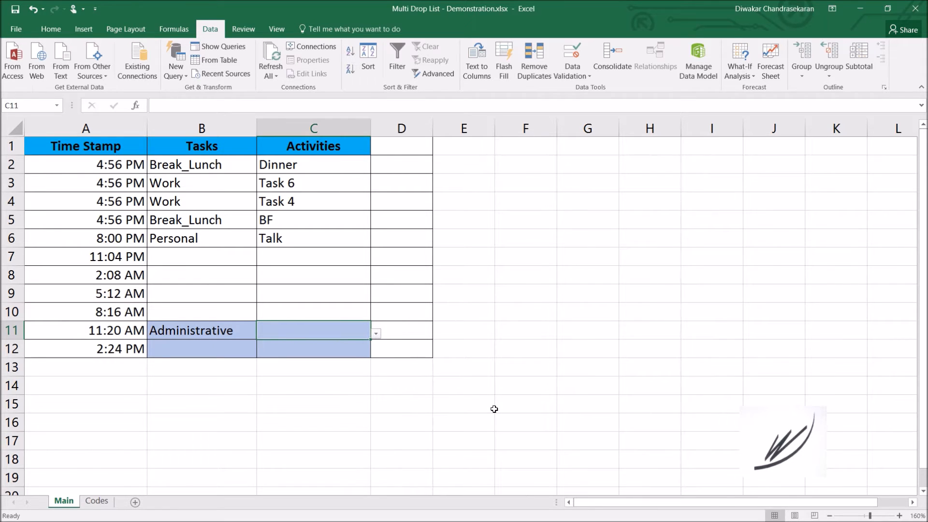
- Compare the task in B11 with the Personal, Work and Administrative headings and their lists on the Codes sheet
left_click(218, 331)
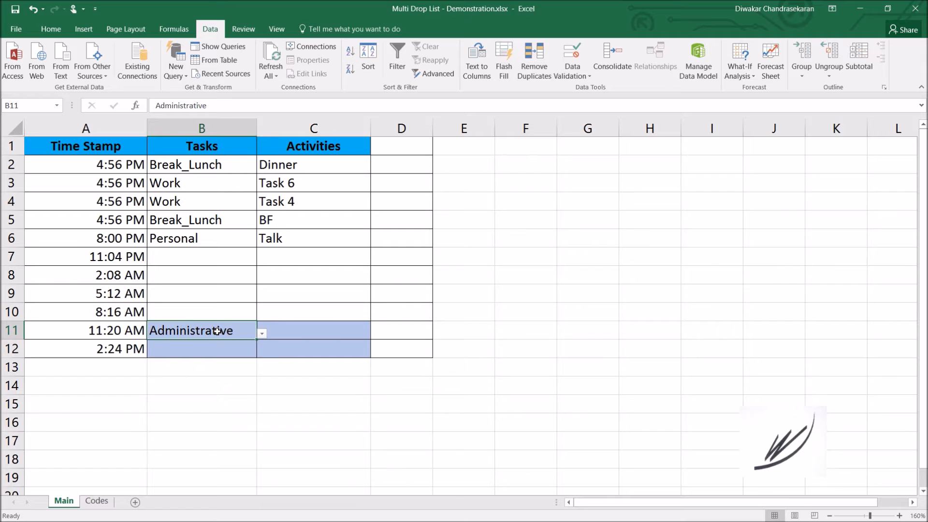
left_click(285, 324)
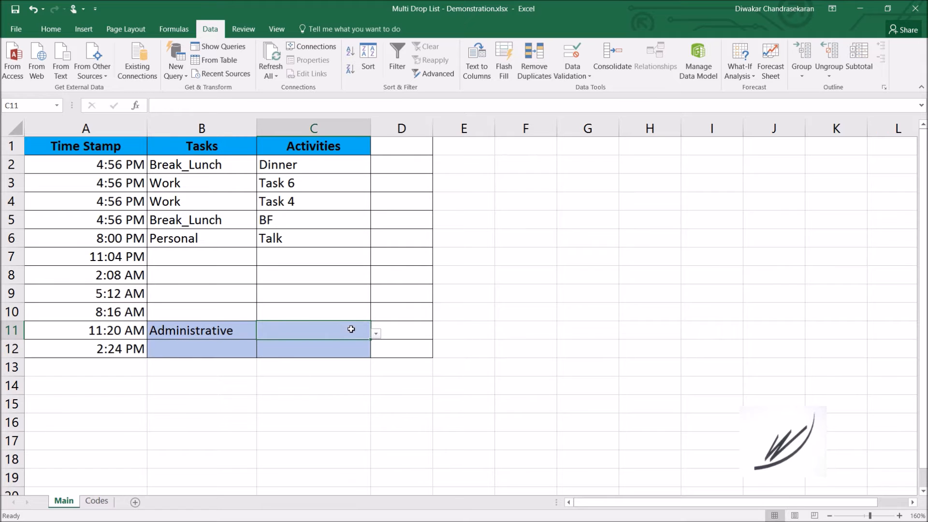
left_click(97, 501)
left_click_drag(215, 153, 219, 227)
left_click_drag(283, 155, 310, 273)
left_click_drag(389, 151, 394, 240)
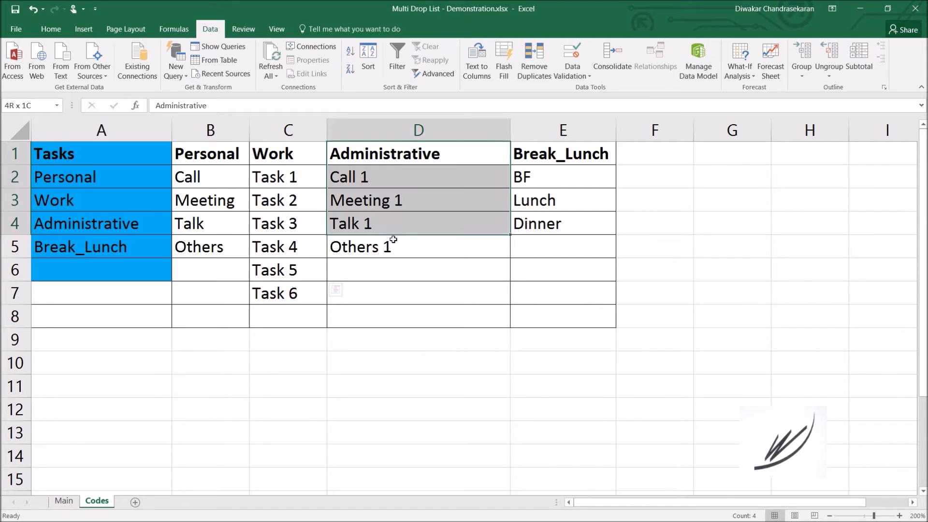
left_click(384, 158)
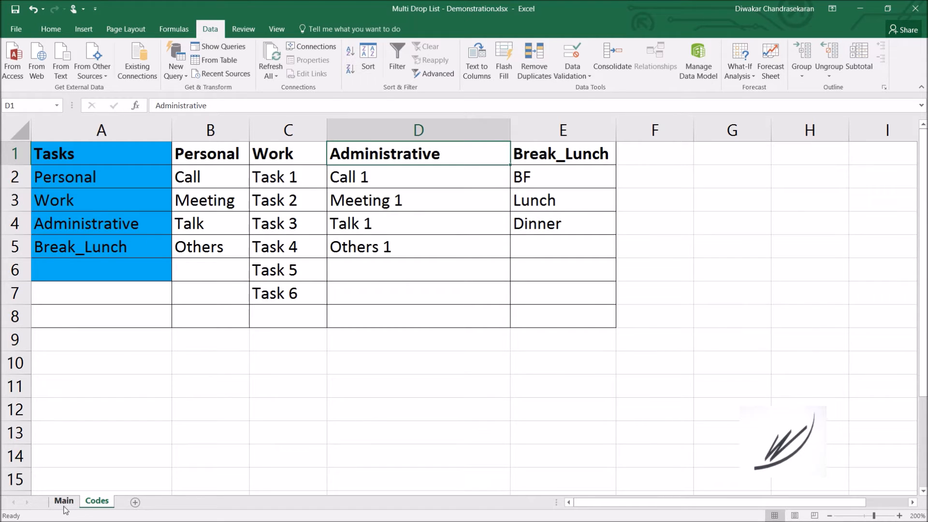
- Test the dependent drop-down in C11 of the Main sheet by choosing Meeting 1
left_click(65, 506)
left_click(377, 334)
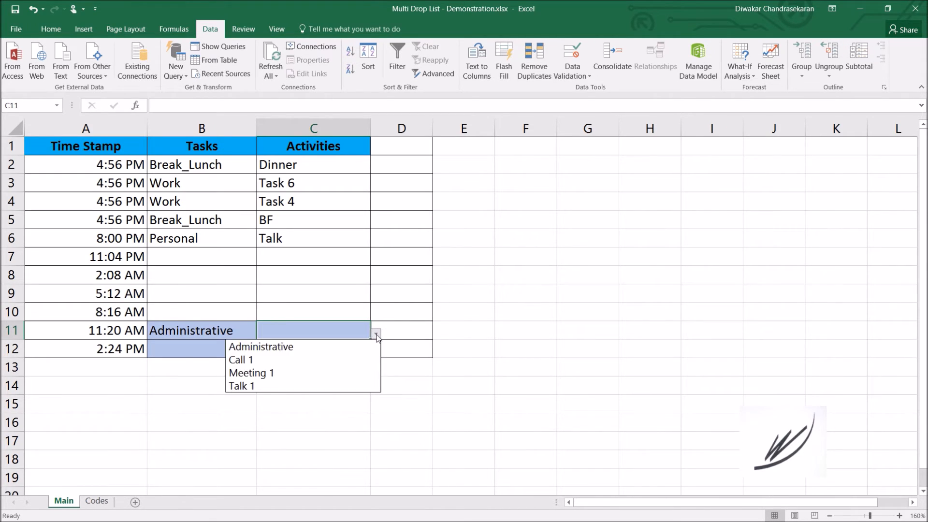
left_click(310, 373)
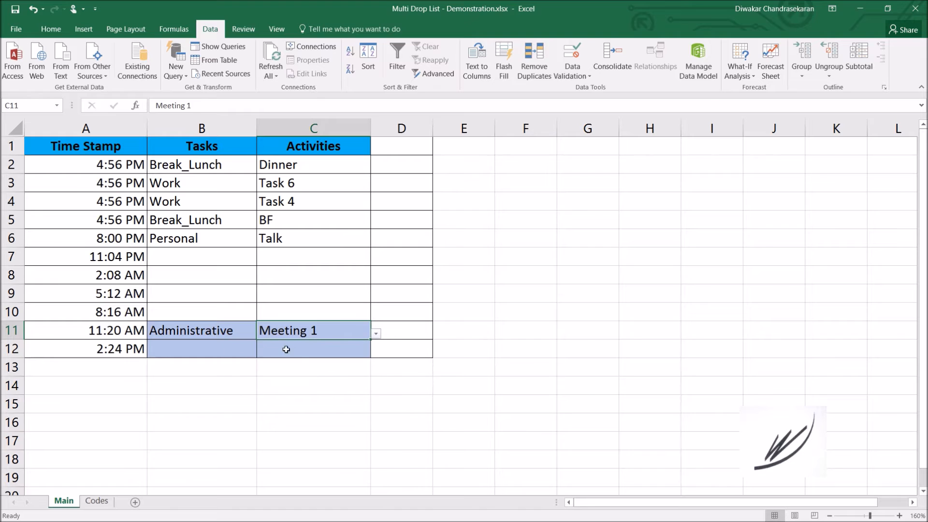
- Copy the task and activity cells B11:C11 into row 12, starting at B12
left_click(223, 334)
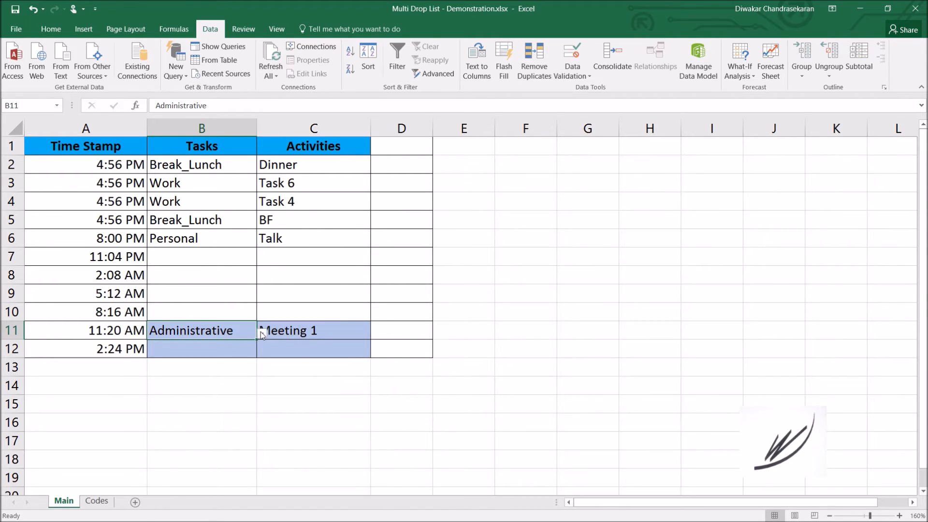
left_click(227, 355)
left_click_drag(214, 332, 282, 330)
key("ctrl+c")
left_click(219, 346)
key("ctrl+v")
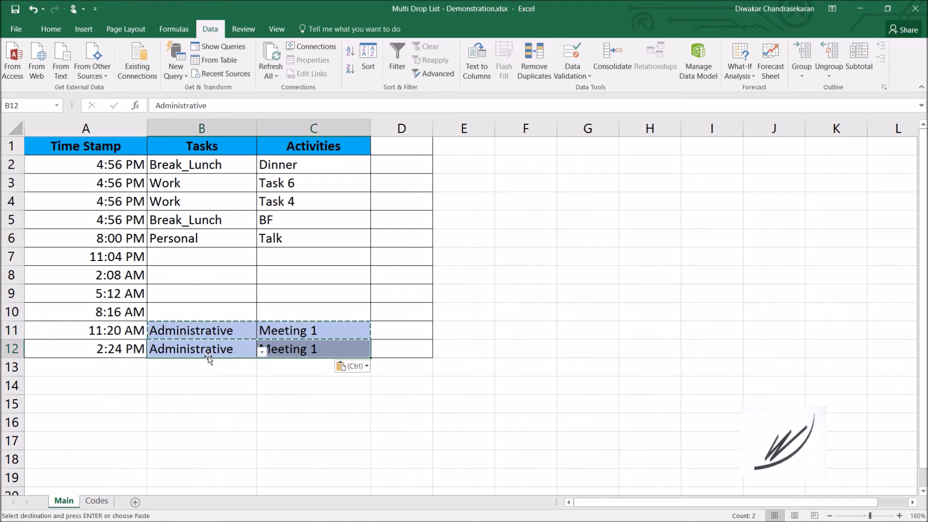
- Change the copied task in B12 to Work using its drop-down list
left_click(217, 383)
left_click(234, 349)
left_click(262, 353)
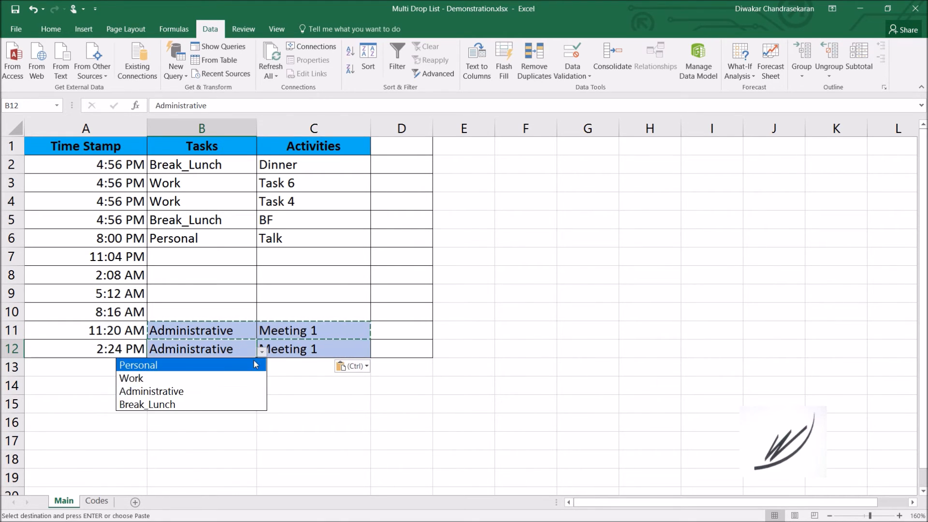
left_click(245, 378)
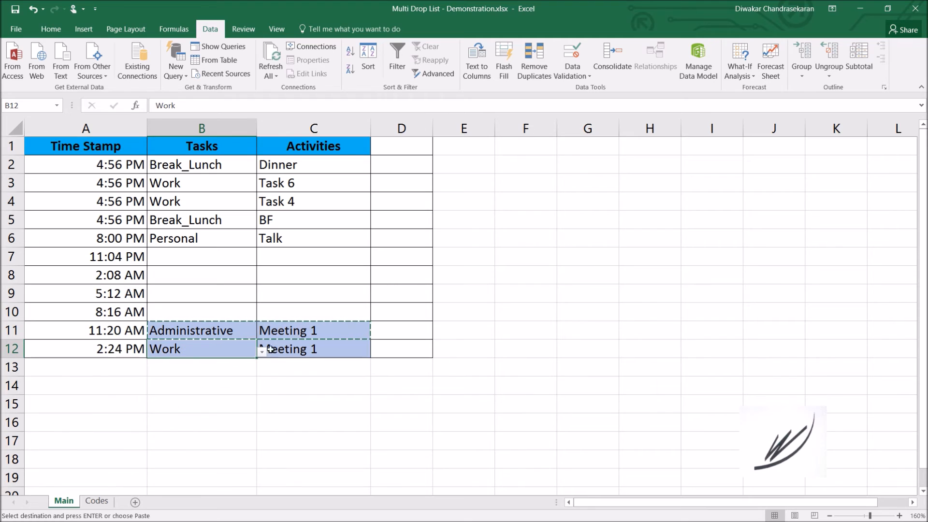
- Choose Task 3 from the dependent drop-down list in C12 as the activity for the new task
left_click(331, 348)
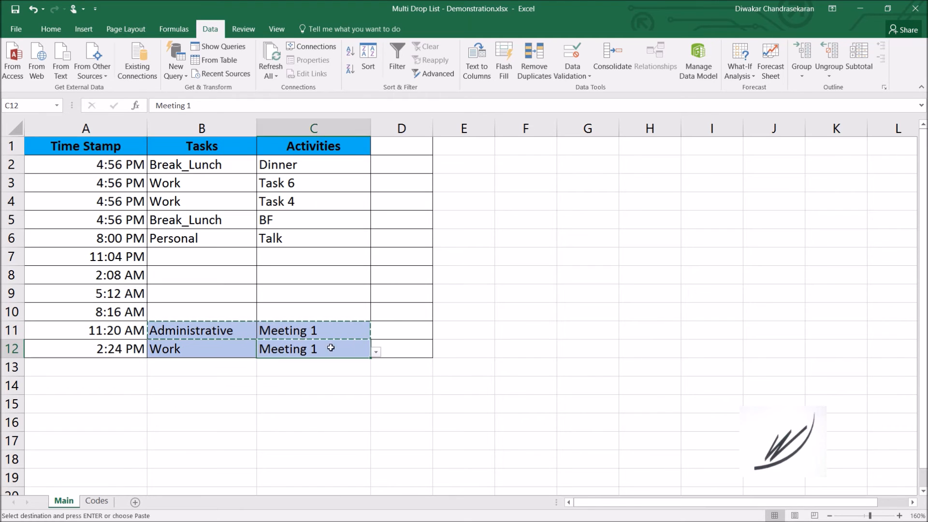
left_click(374, 353)
left_click(309, 406)
left_click(324, 376)
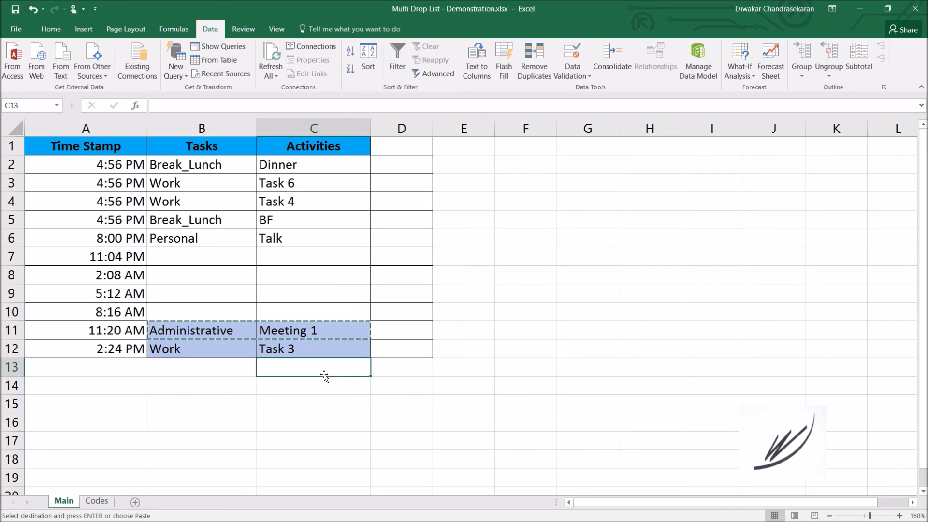
- Review the choices offered by the task drop-down in B12 and the dependent activity drop-down in C12
left_click(228, 351)
left_click(262, 352)
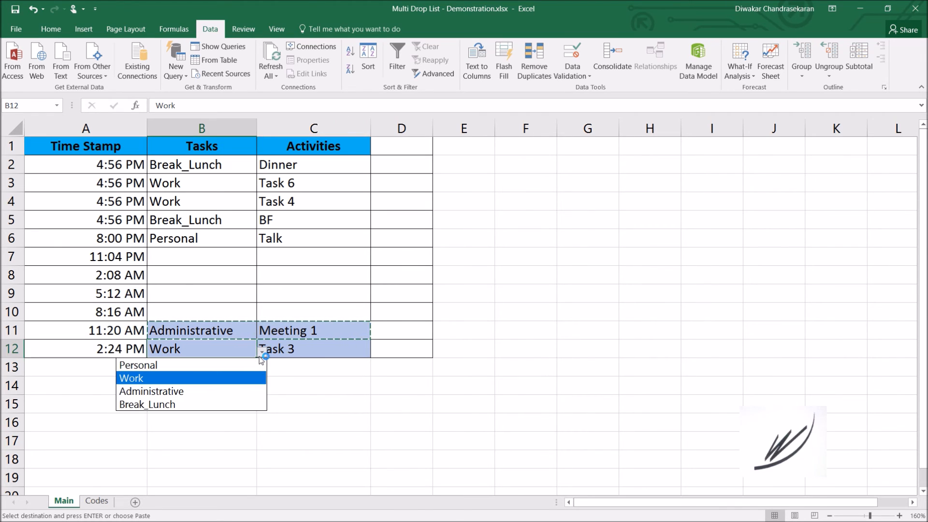
left_click(243, 354)
left_click(340, 350)
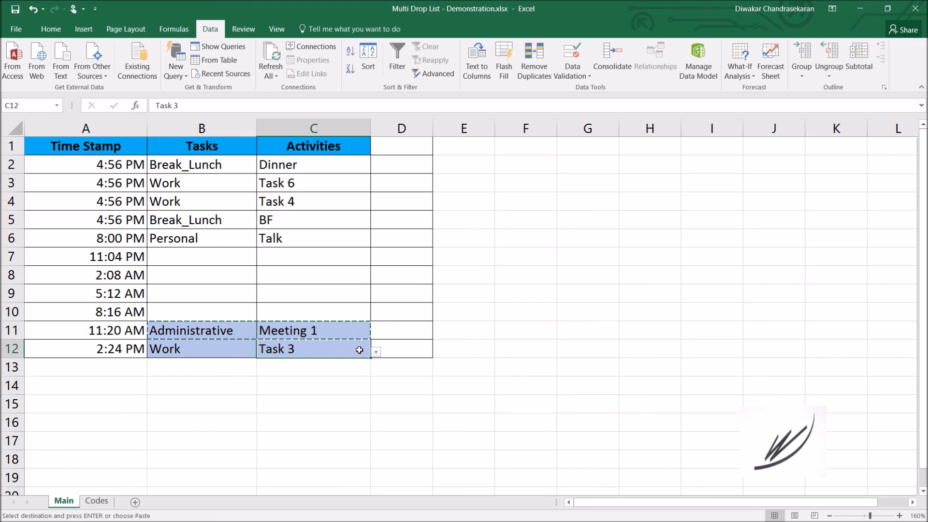
left_click(378, 354)
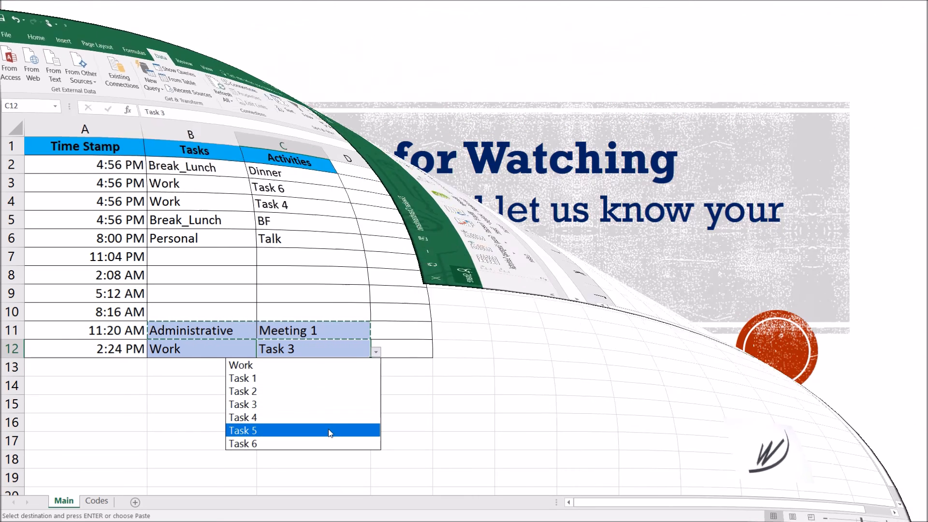